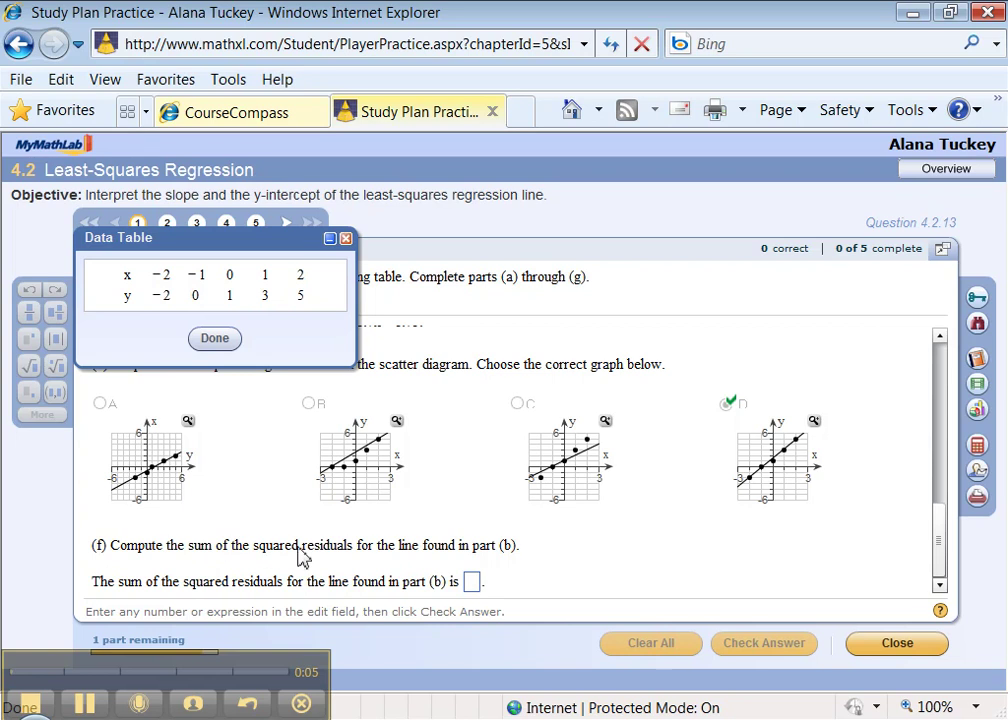
Step: From the part (f) answer box, scroll up to part (b)'s line y = 1.75x + 1.5
click(474, 582)
scroll(476, 584, up, 3)
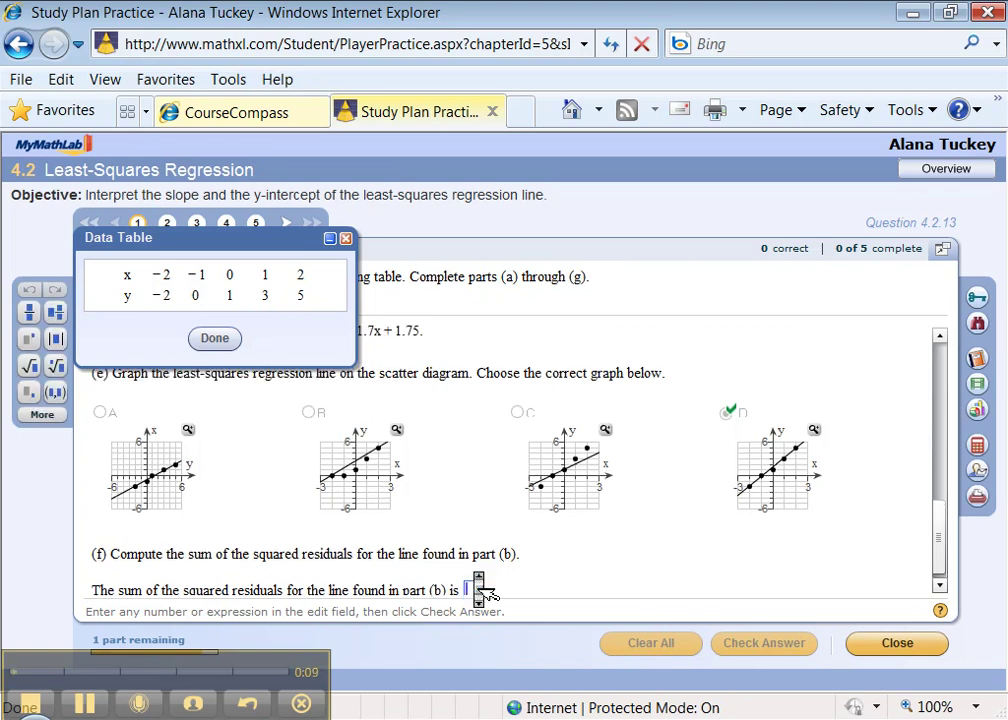
scroll(478, 588, up, 5)
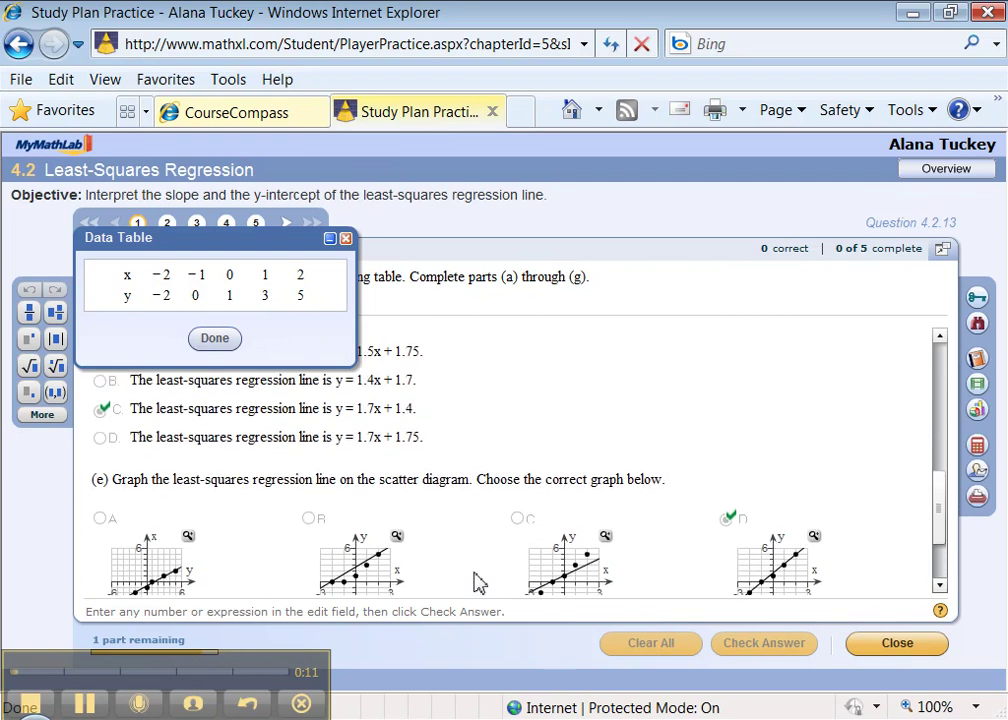
scroll(478, 586, up, 1)
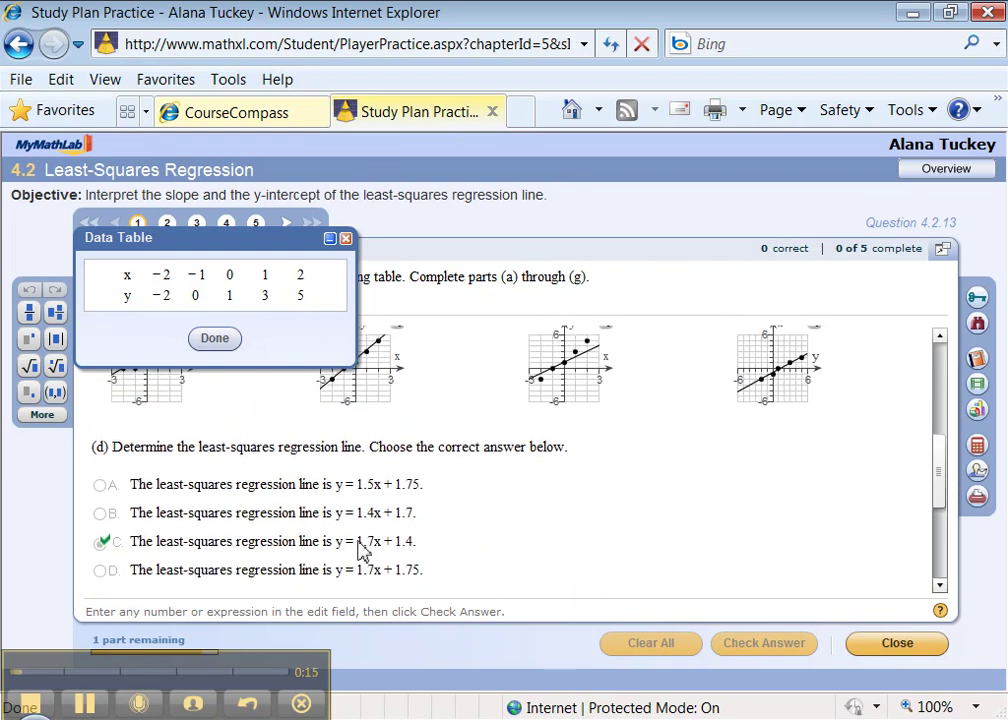
scroll(361, 543, up, 9)
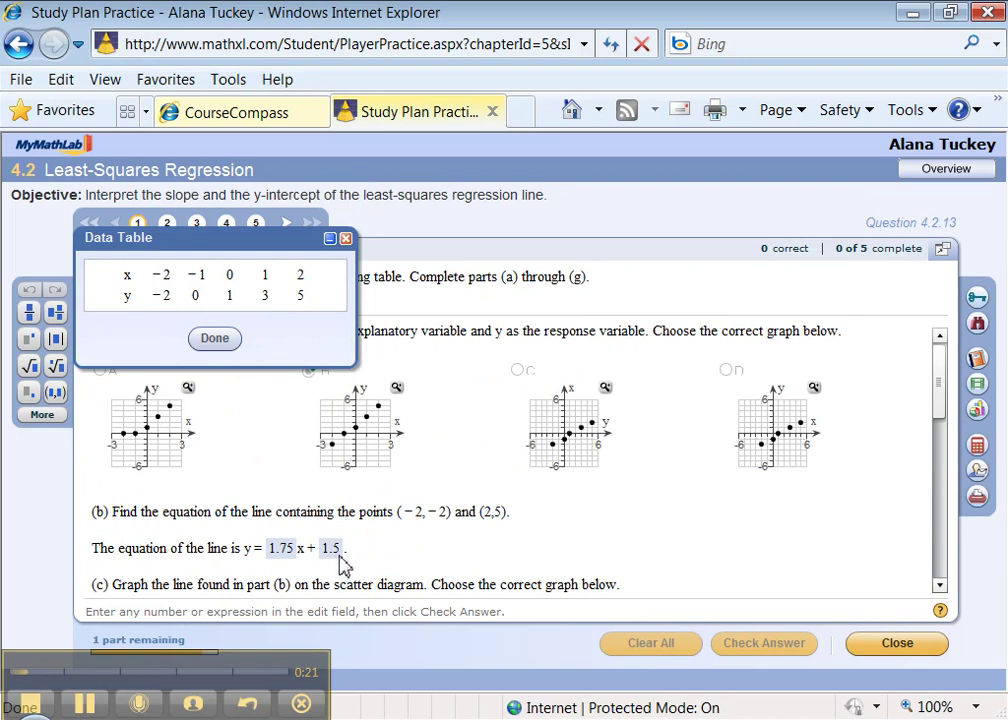
Step: Switch to Excel's Sheet1 and delete the empty columns A through C
key(alt+Tab)
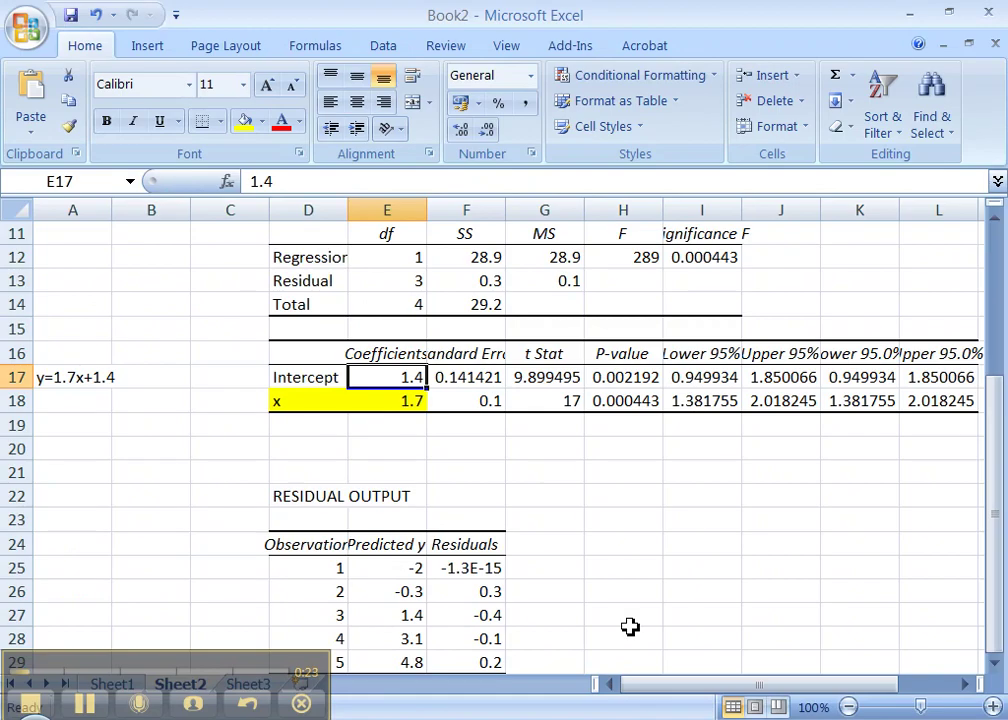
click(951, 14)
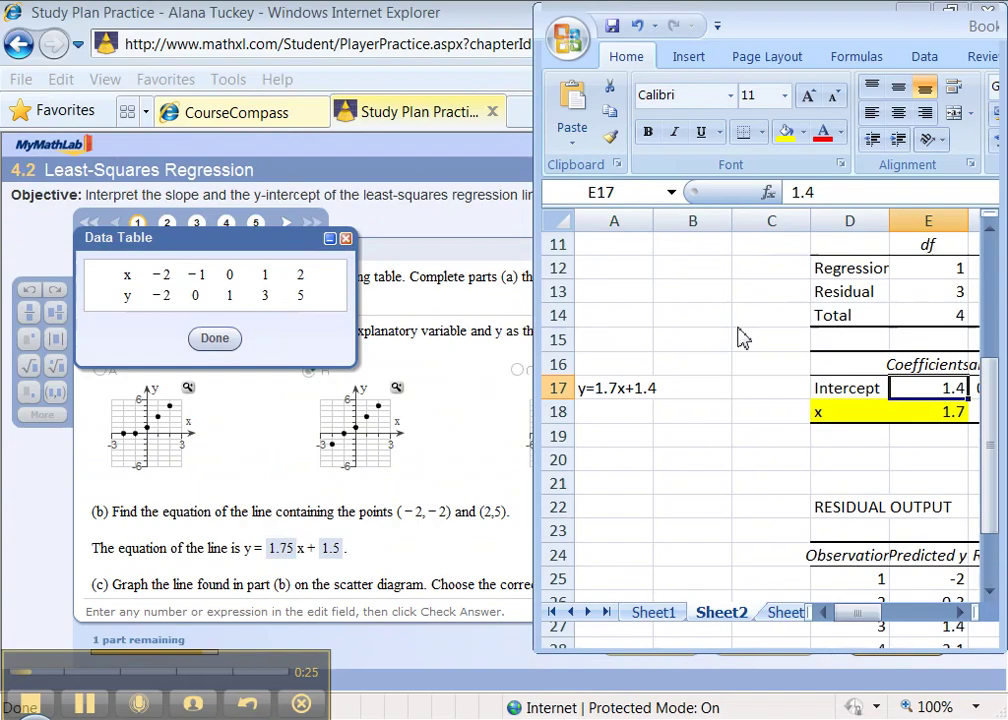
click(660, 618)
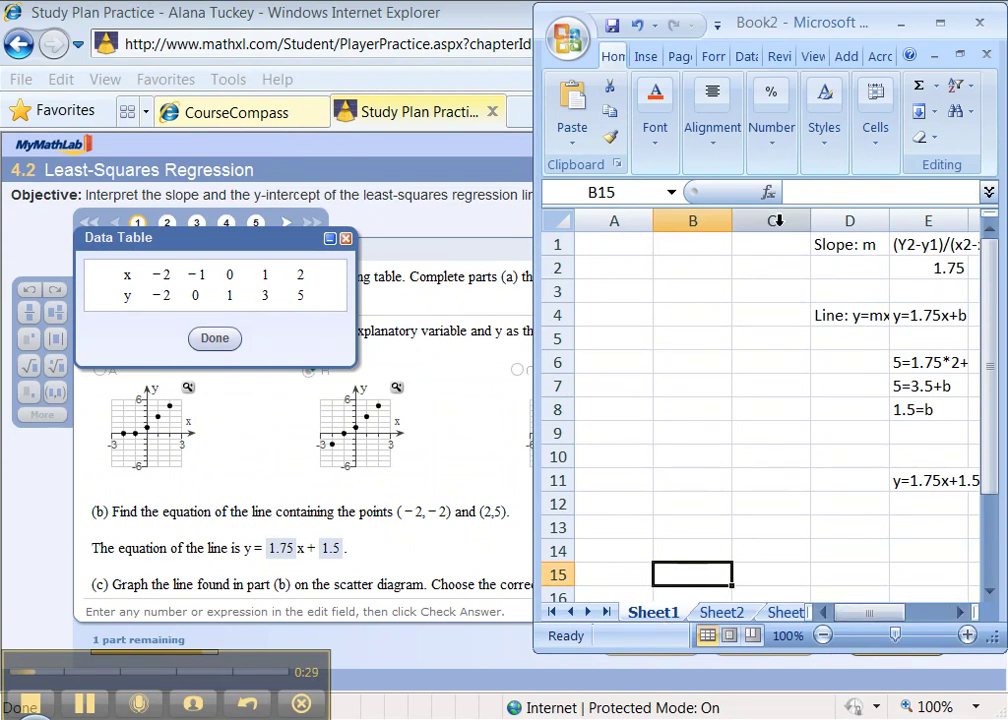
drag(771, 220, 605, 219)
right_click(647, 273)
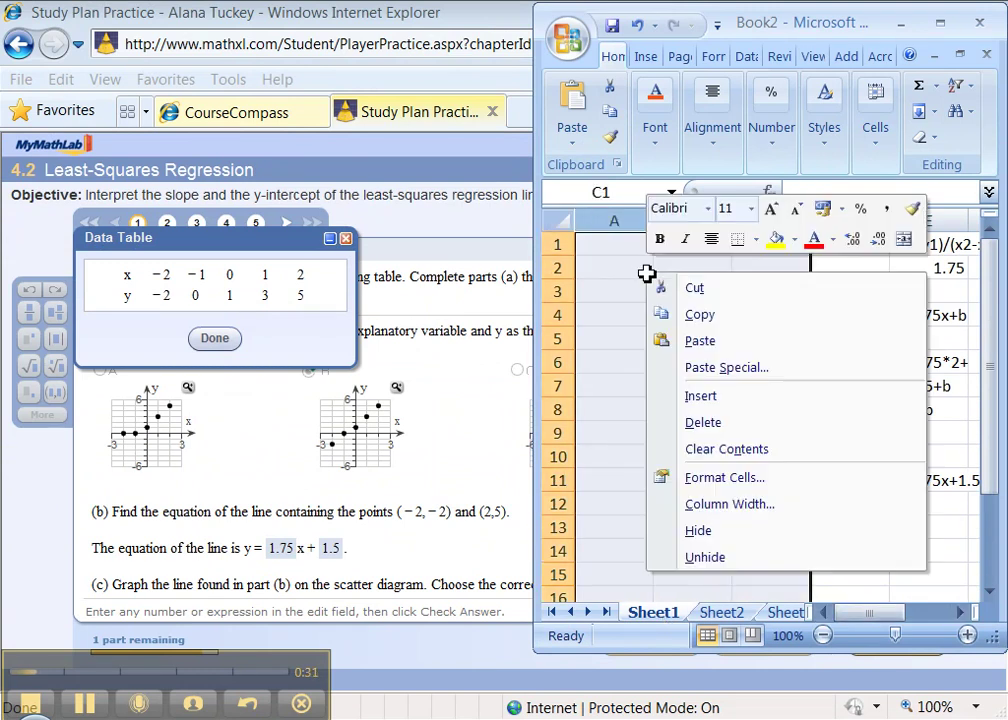
click(703, 424)
click(733, 549)
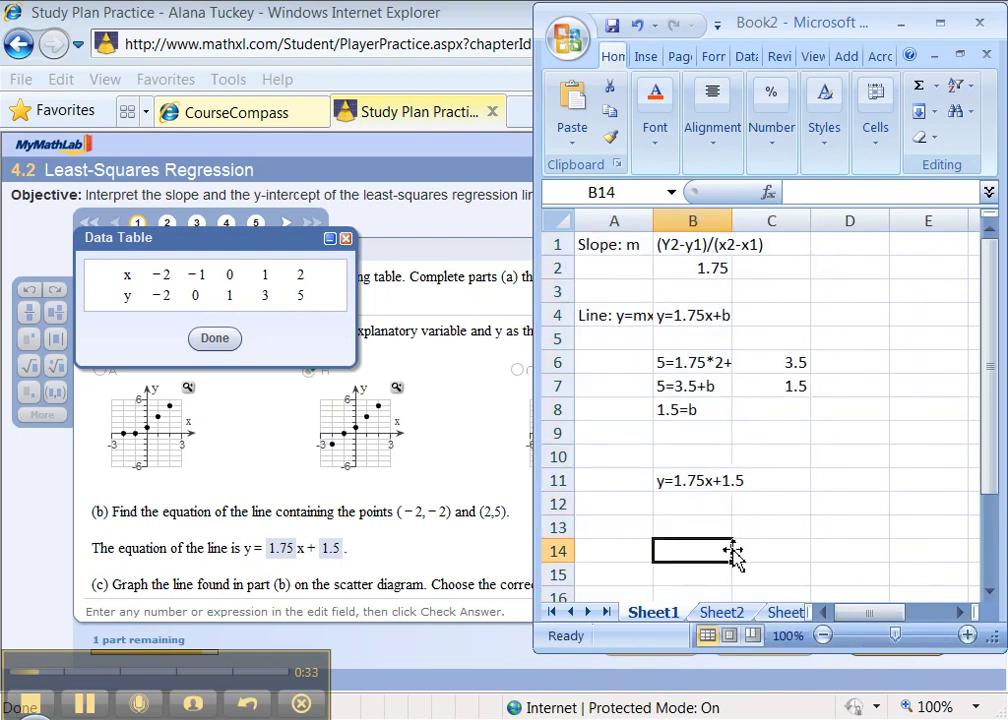
Step: Enter an x heading in D2 with values -2, 1, 0, 1, 2 below it
click(878, 268)
text(X)
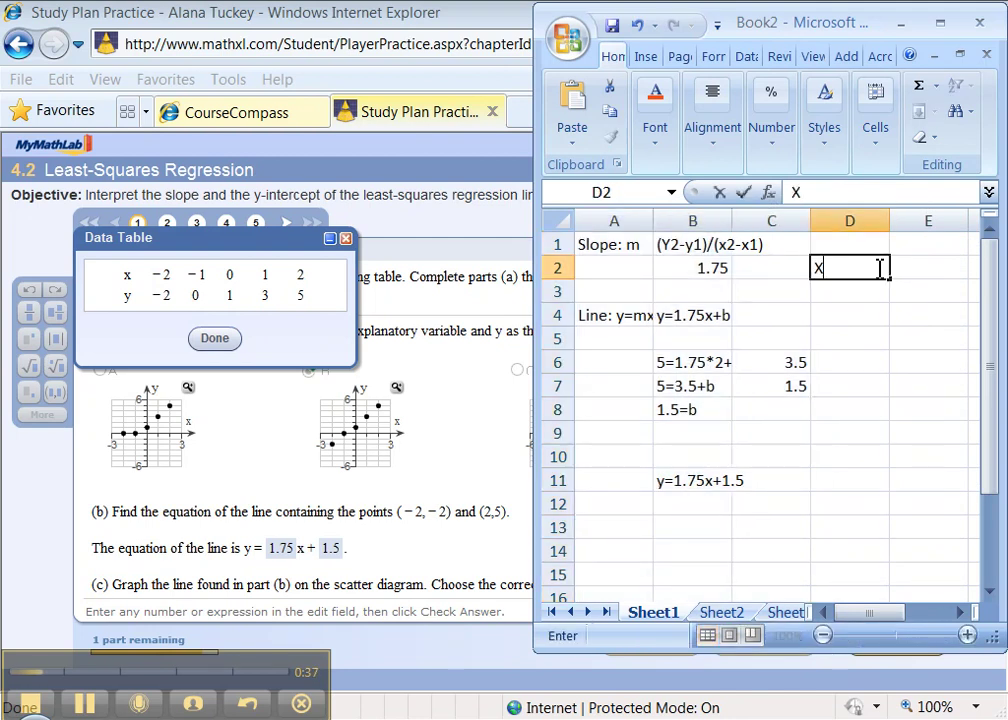
text(x)
key(Return)
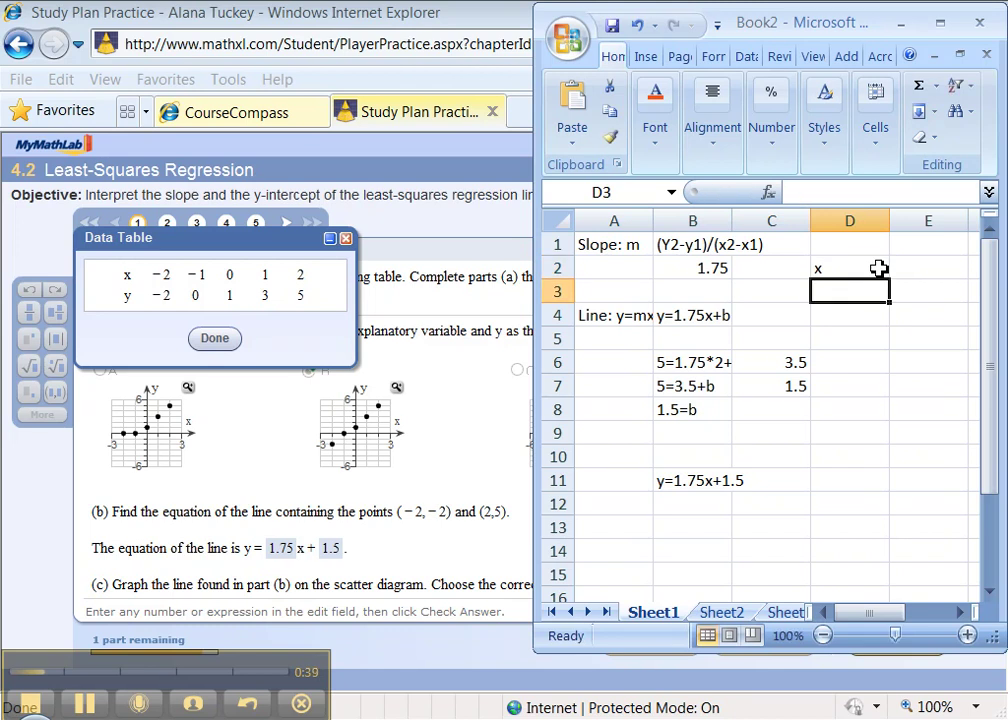
text(-2)
key(Return)
text(1)
key(Return)
text(0)
key(Return)
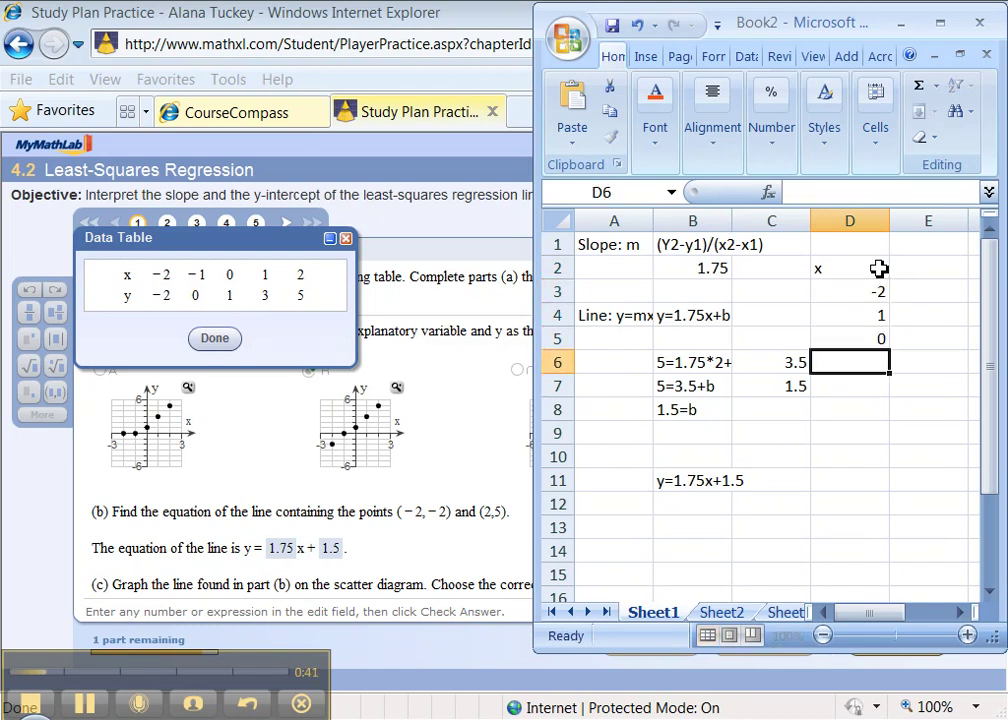
text(1)
key(Return)
text(2)
key(Return)
Step: Add a Y-hat heading in E2, select the equation y=1.75x+1.5, and maximize Excel
click(910, 272)
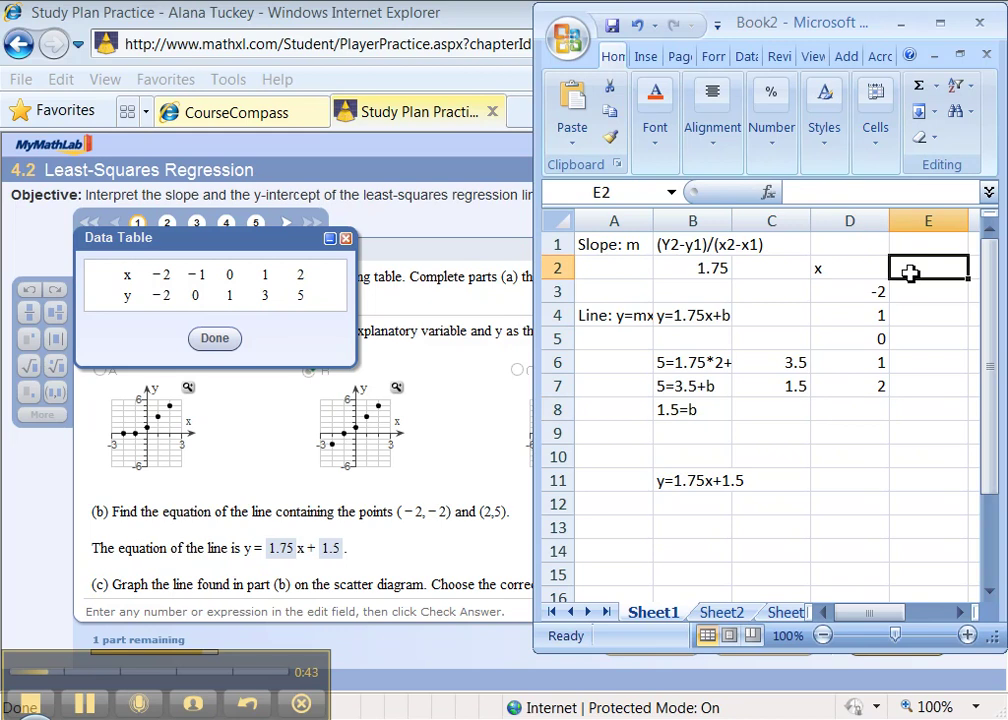
text(Y-hat)
key(Return)
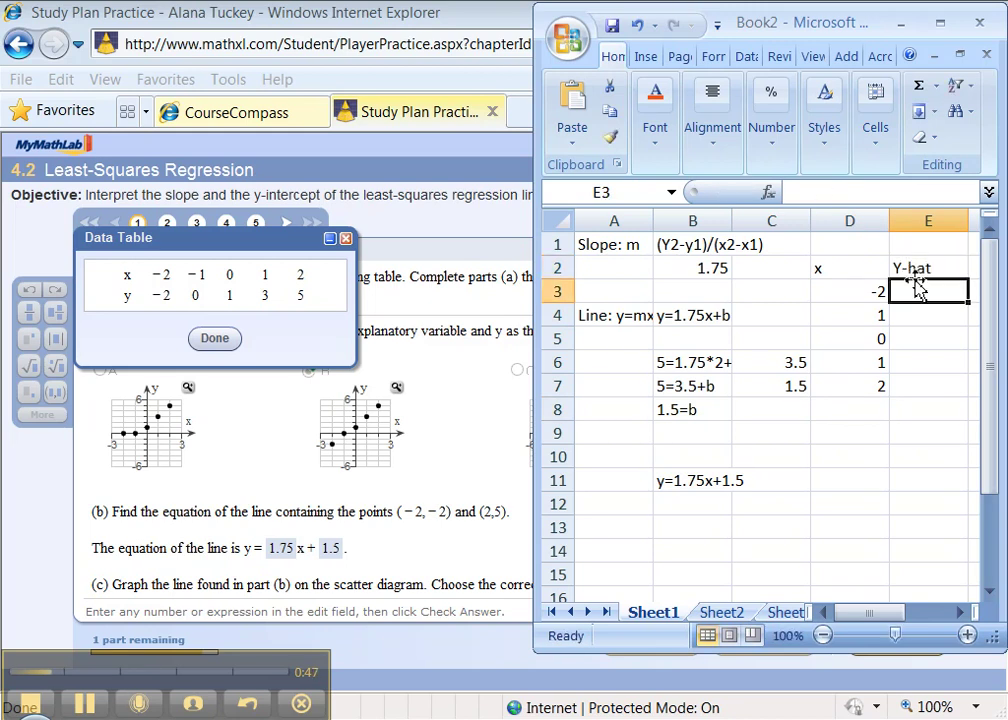
click(677, 463)
click(677, 480)
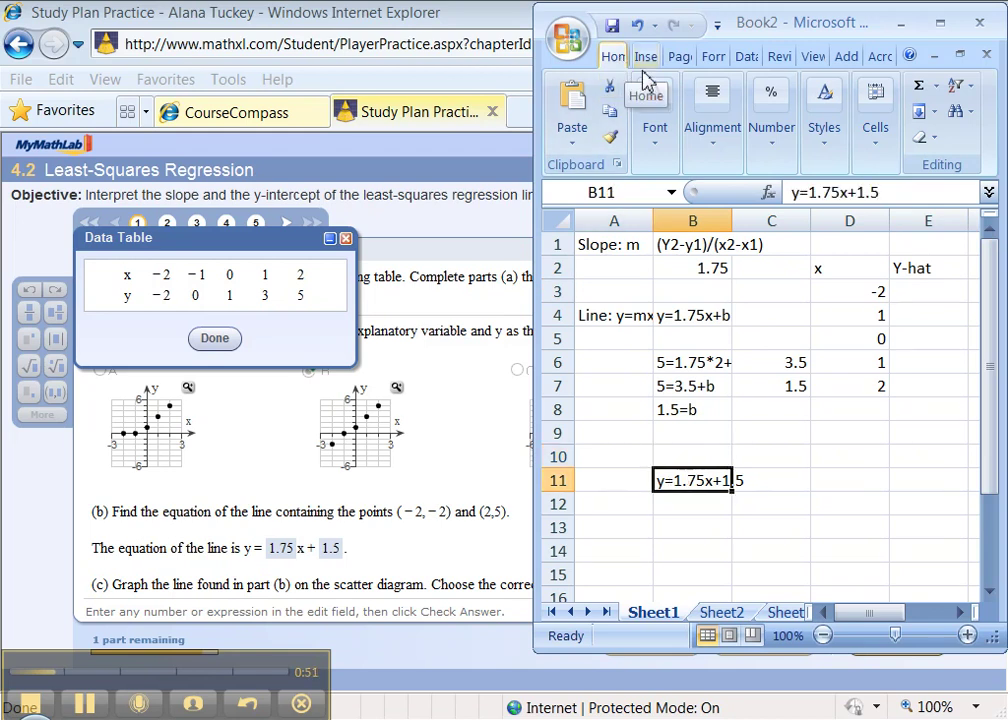
click(938, 24)
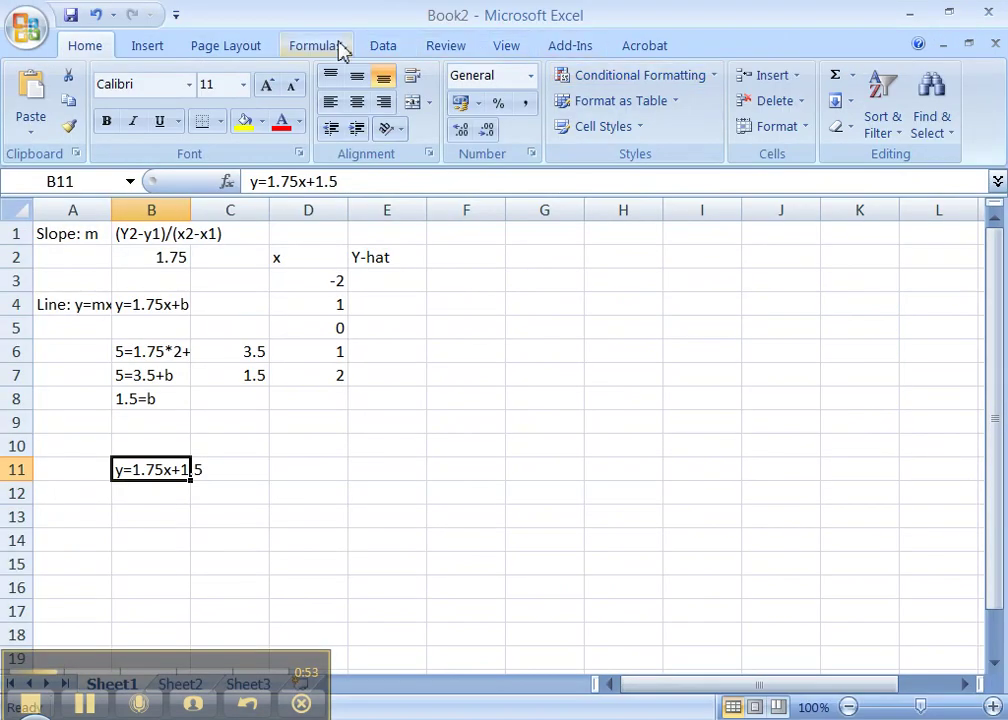
Step: Fill the line equation cell yellow and widen column B so equations show fully
click(242, 122)
click(231, 469)
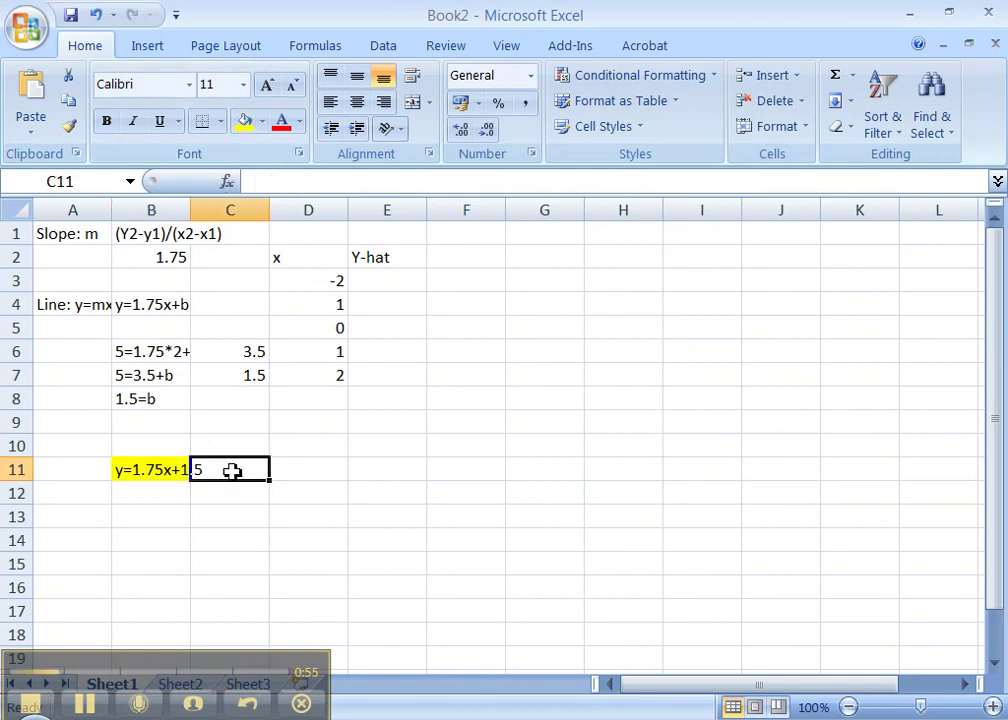
click(380, 281)
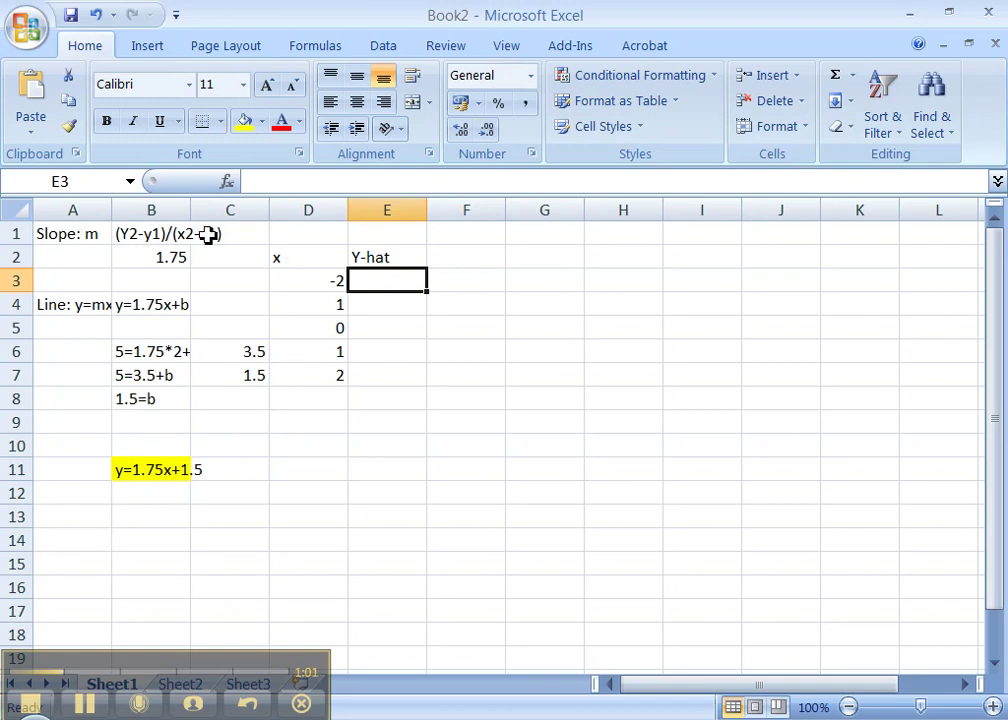
drag(195, 215, 212, 214)
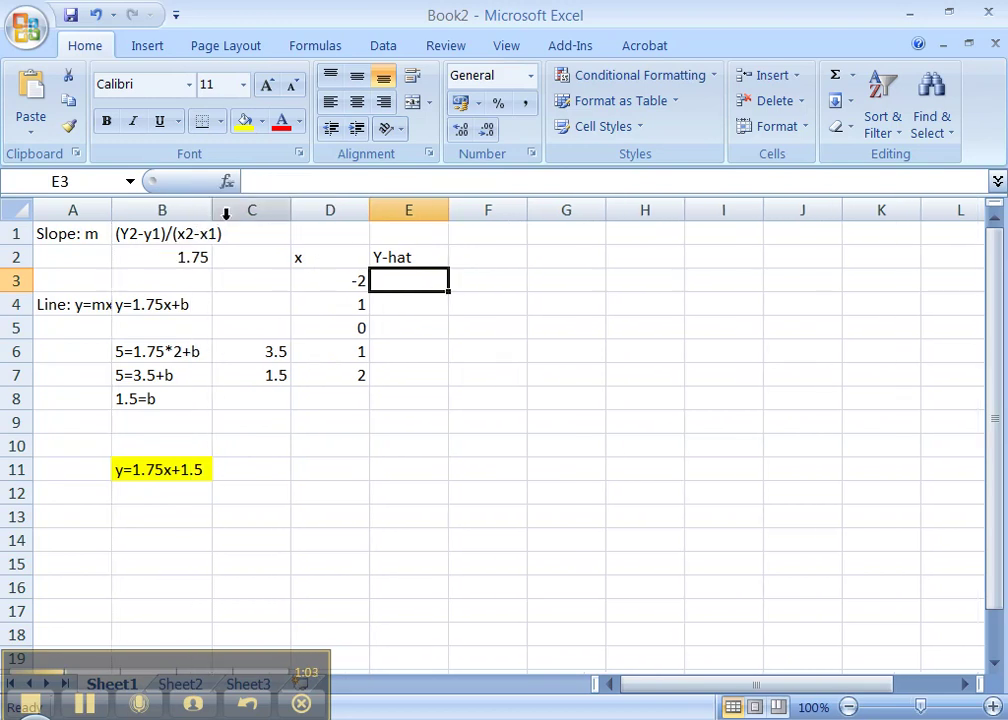
Step: Enter =1.75*D3+1.5 in E3 and fill it down through E7
text(=)
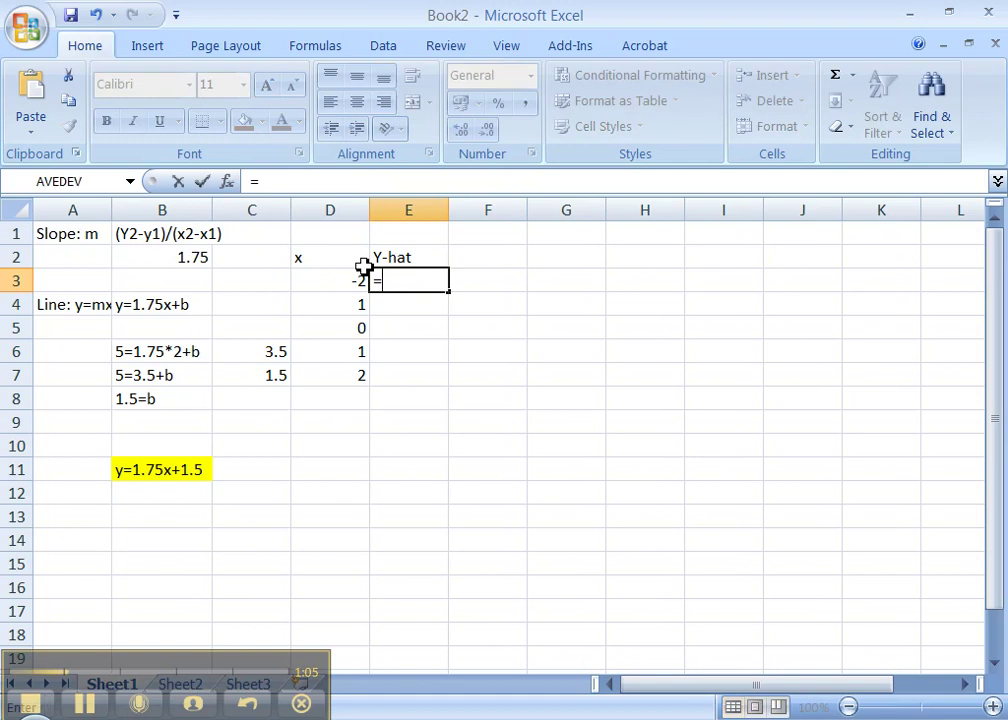
text(1.75*)
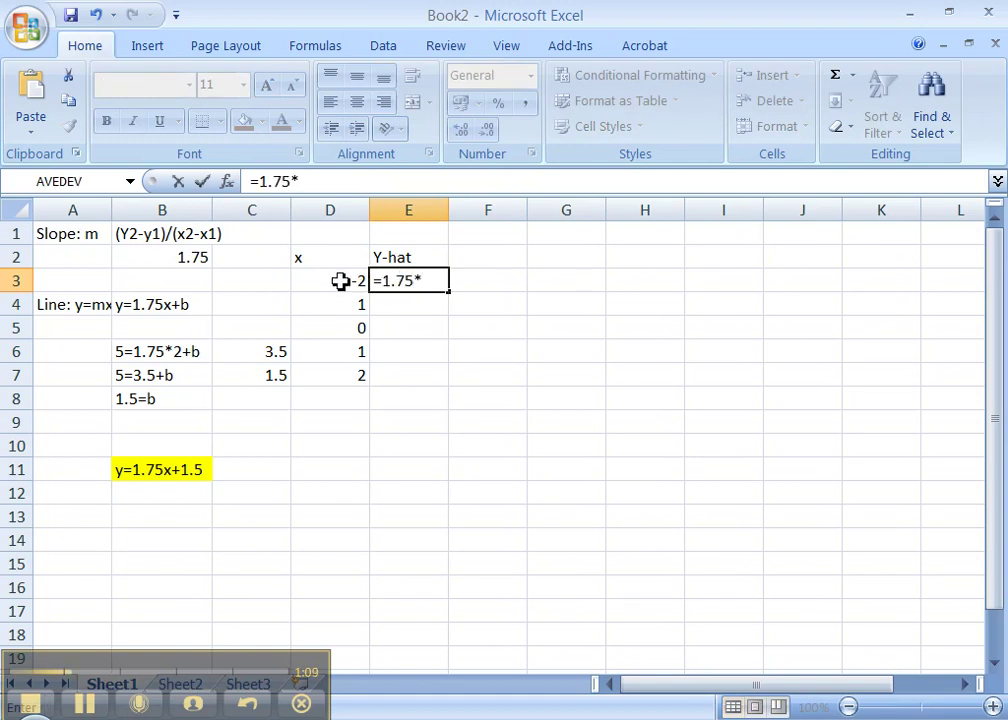
click(340, 283)
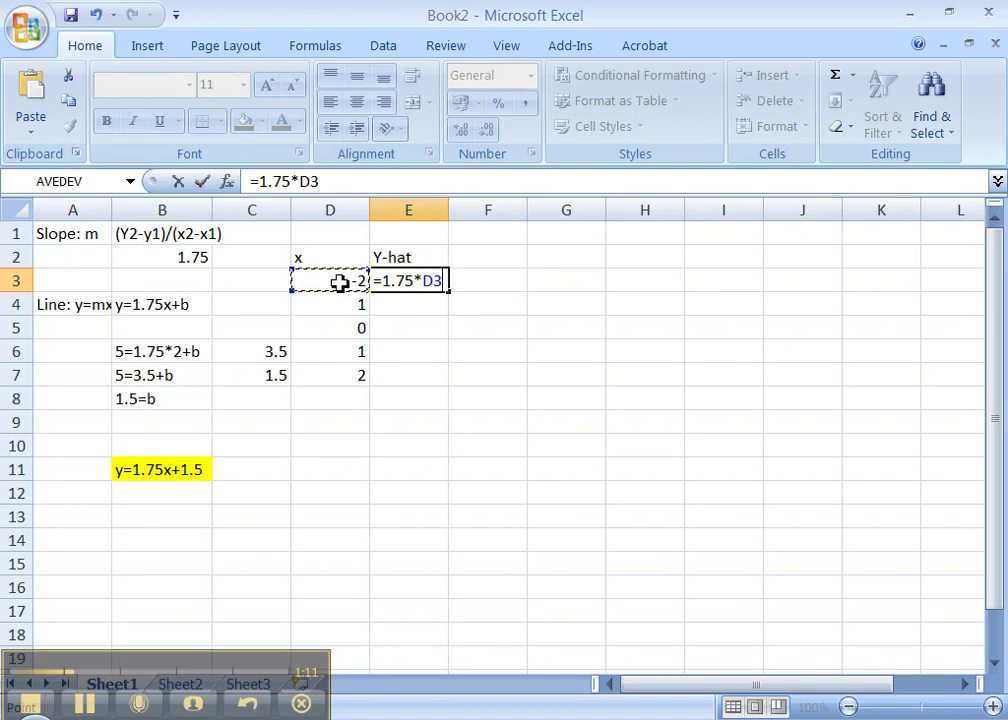
text(+1.5)
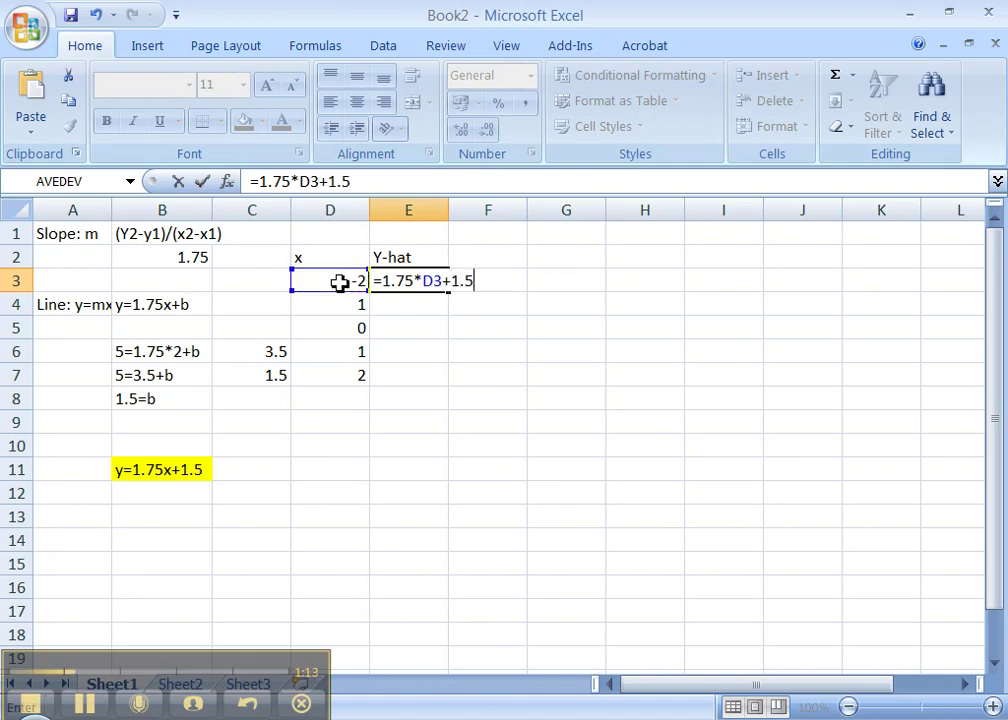
key(Return)
click(416, 283)
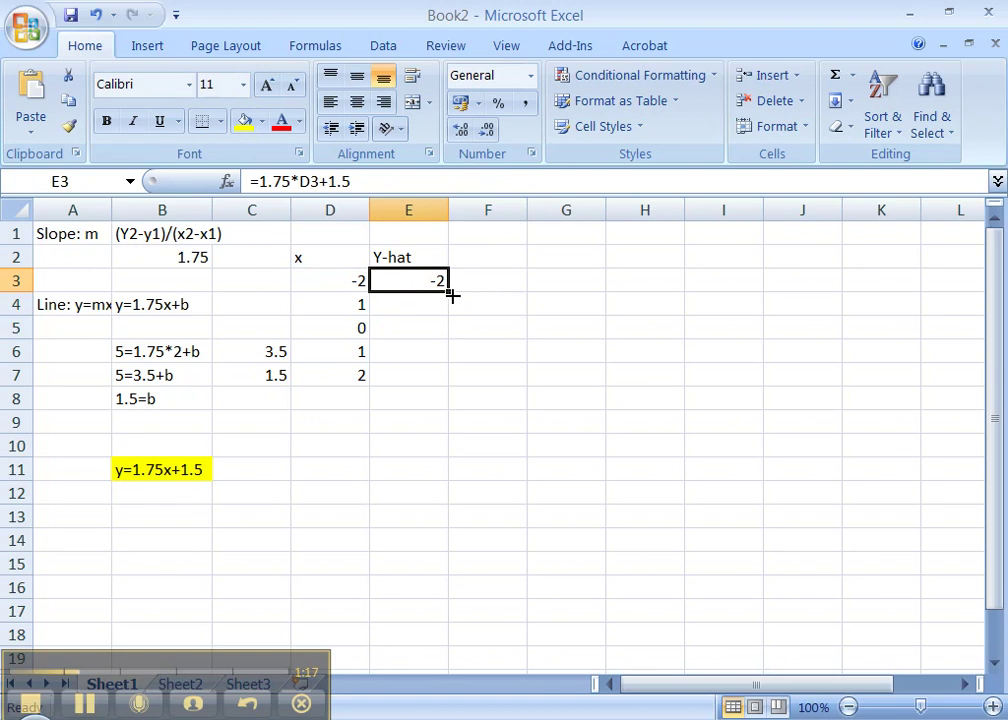
drag(452, 296, 448, 385)
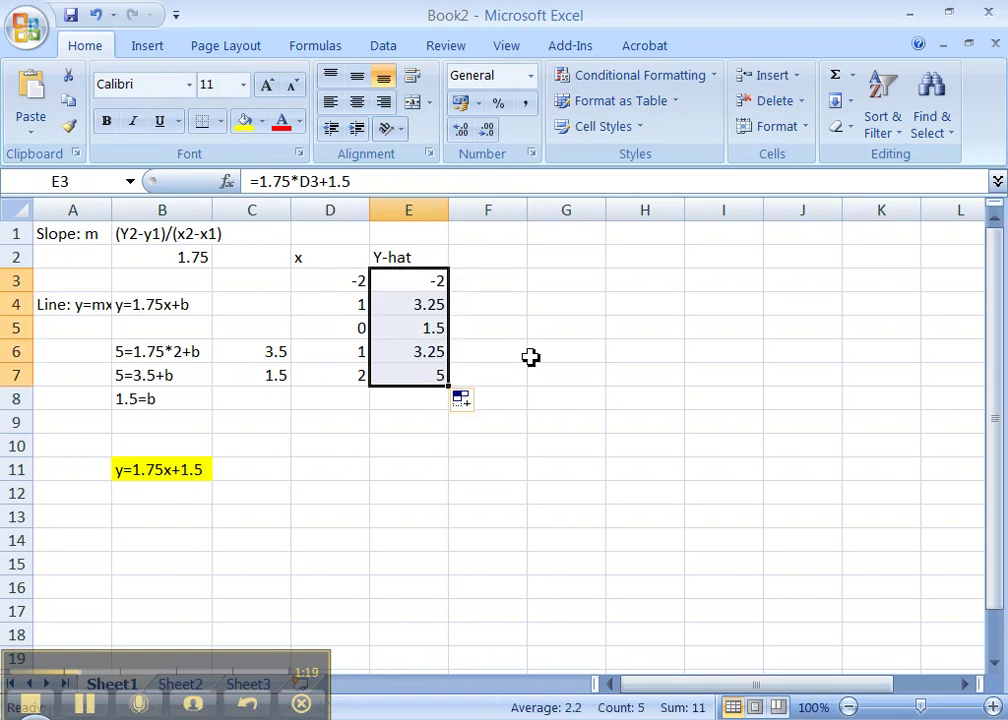
Step: Check the Y-hat formulas in E4 through E7
click(430, 311)
click(408, 335)
click(410, 351)
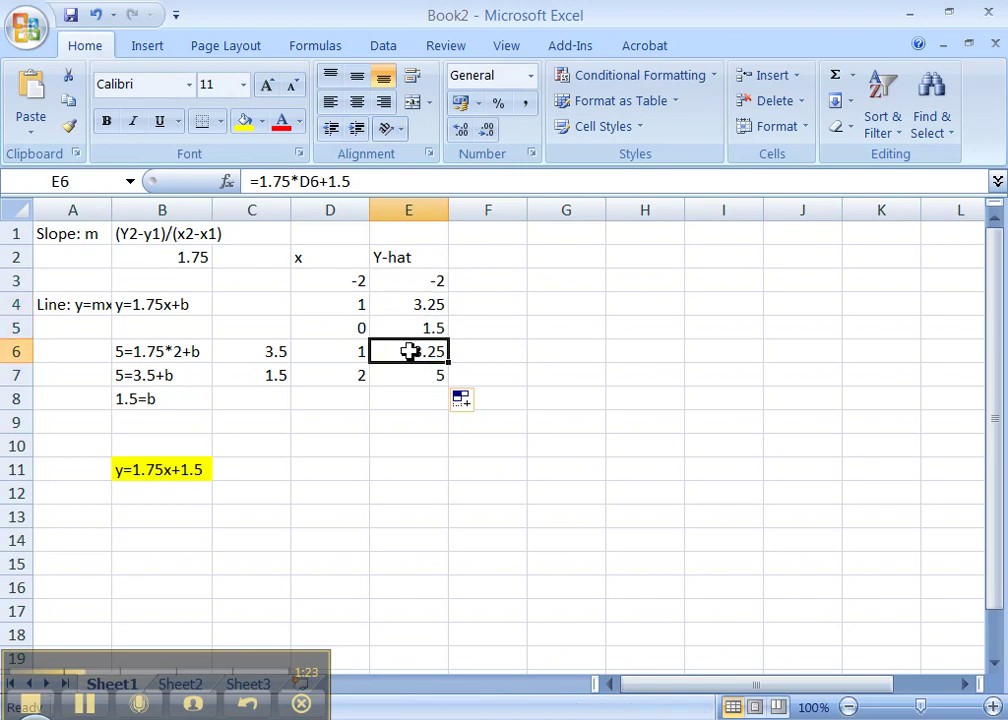
click(412, 378)
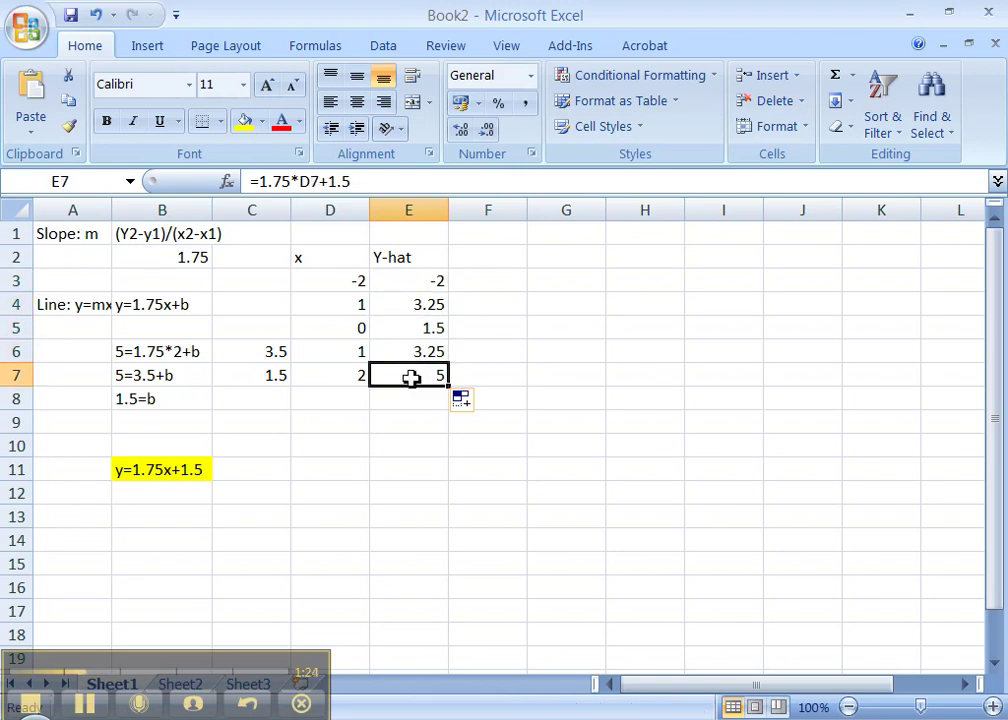
click(469, 255)
Step: Head F2 'Residual' and resize the Excel window to sit beside MyMathLab
text(Residual)
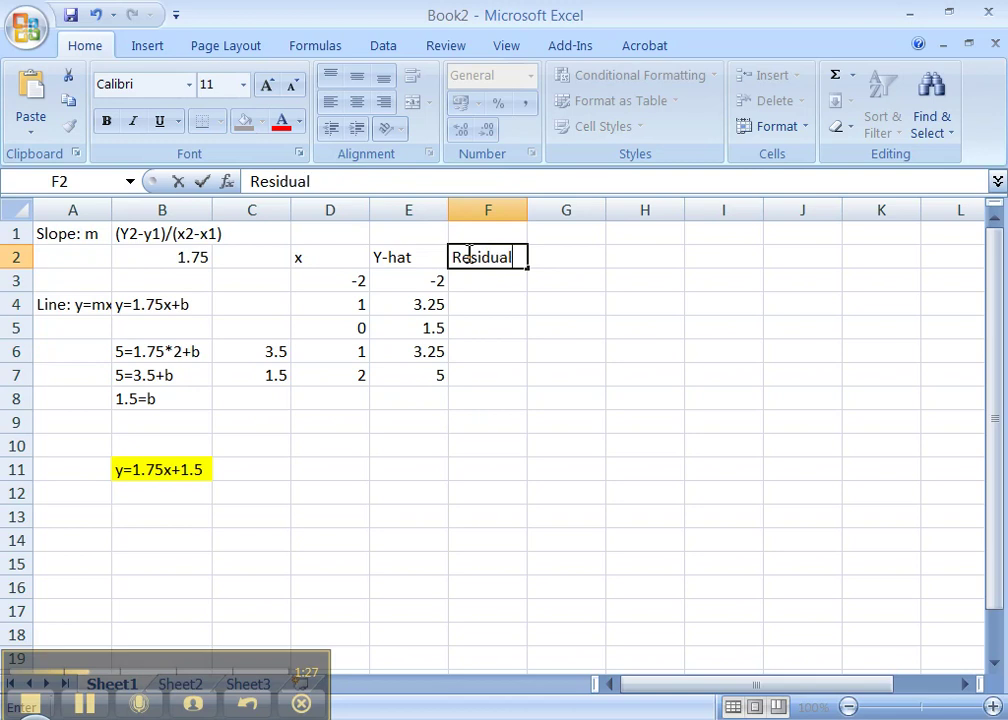
key(Return)
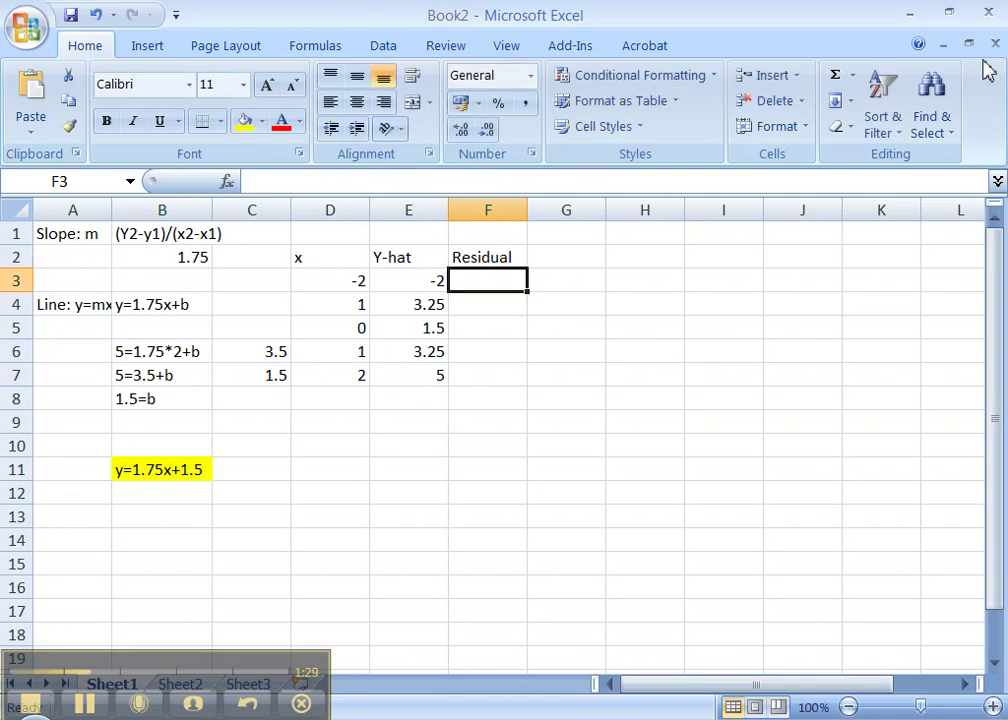
click(951, 14)
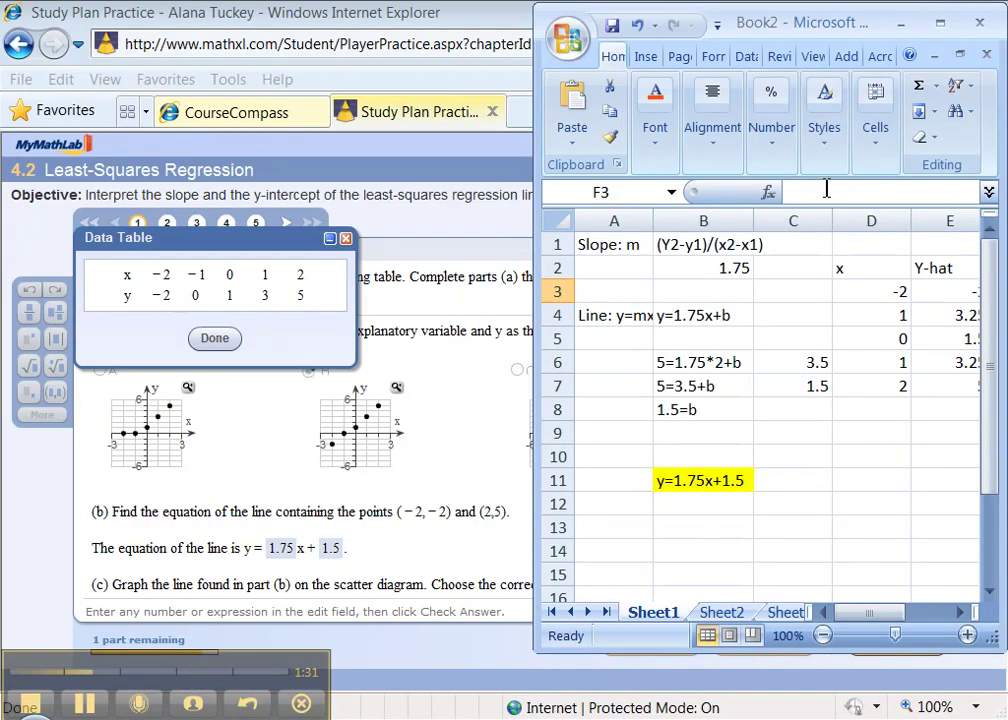
drag(826, 33, 713, 41)
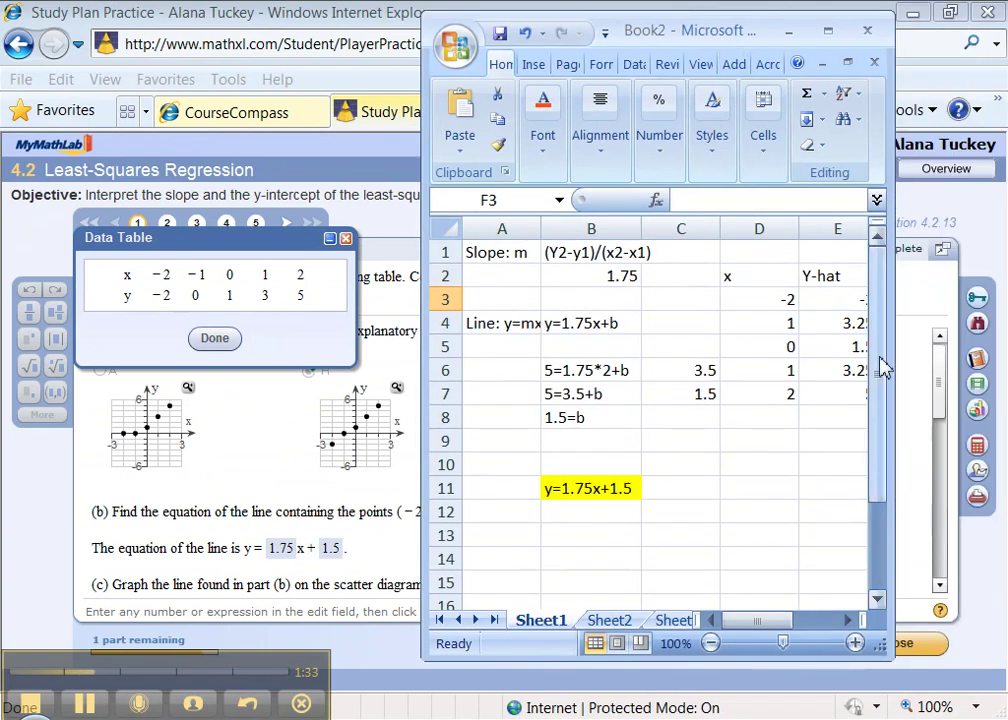
drag(895, 356, 984, 356)
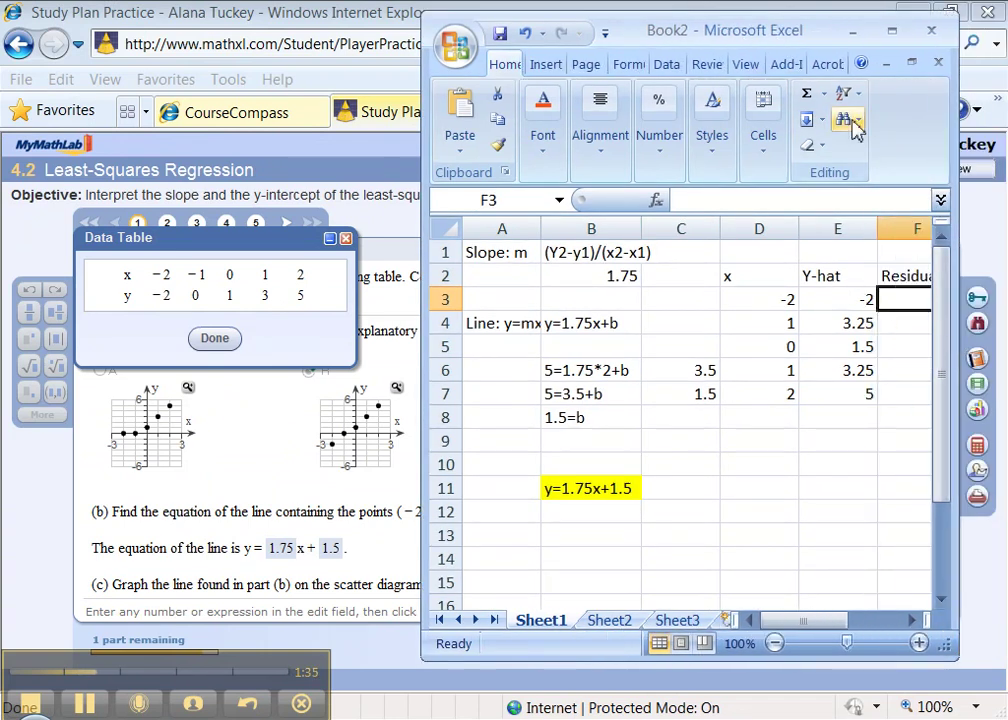
drag(810, 34, 726, 33)
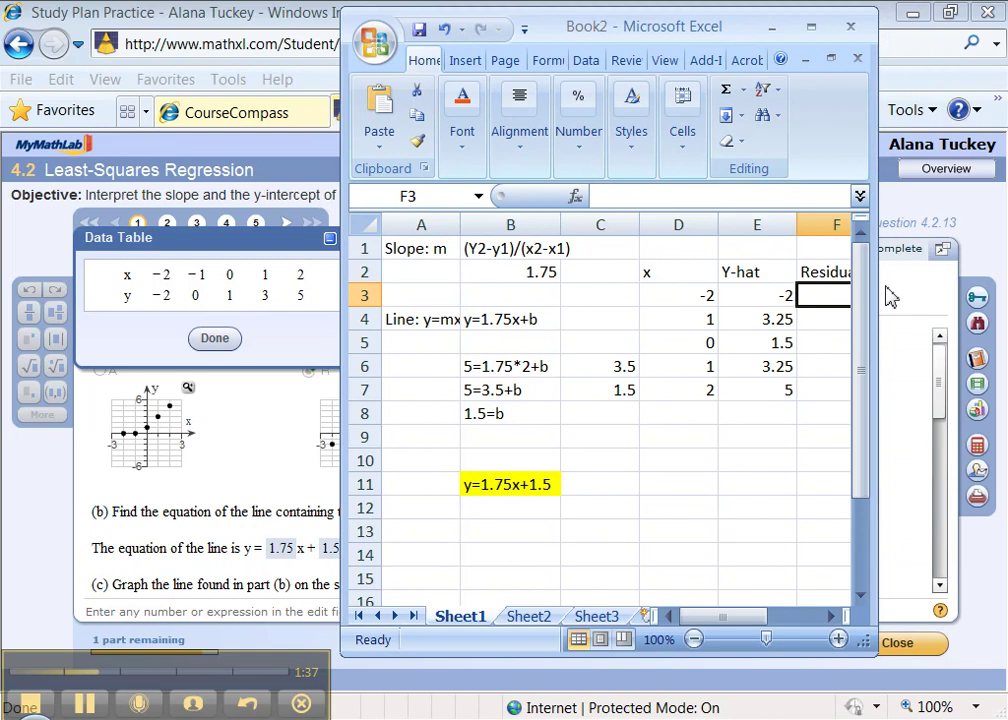
drag(878, 291, 936, 291)
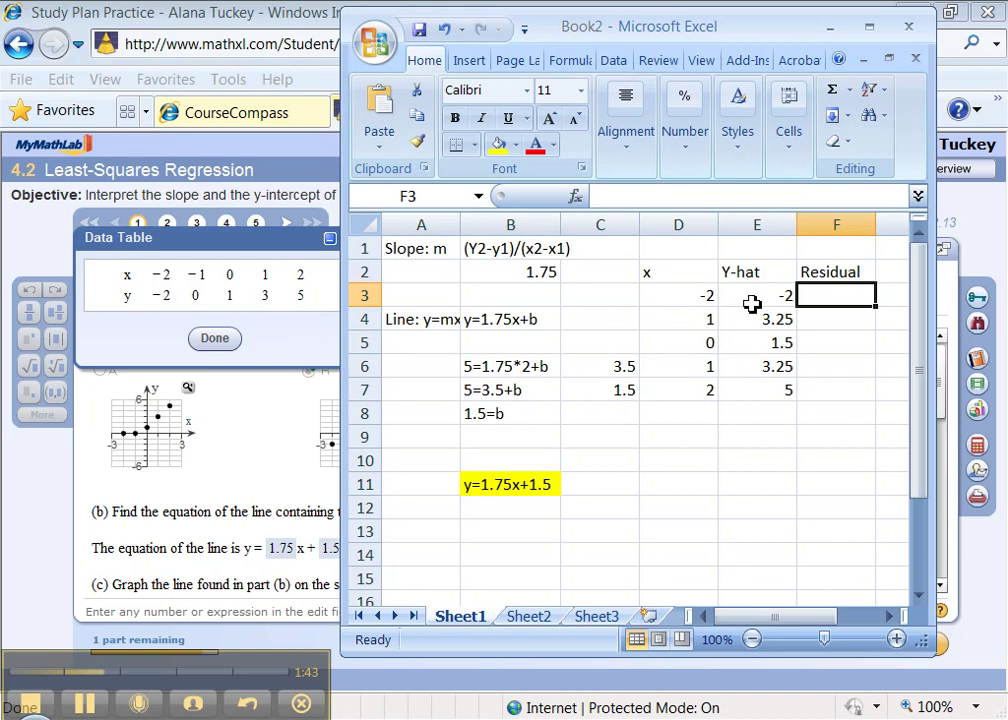
Step: Change the F2 heading to 'Residual=Observed-Predicted' and autofit column F
click(835, 266)
click(686, 195)
text(=Observerd)
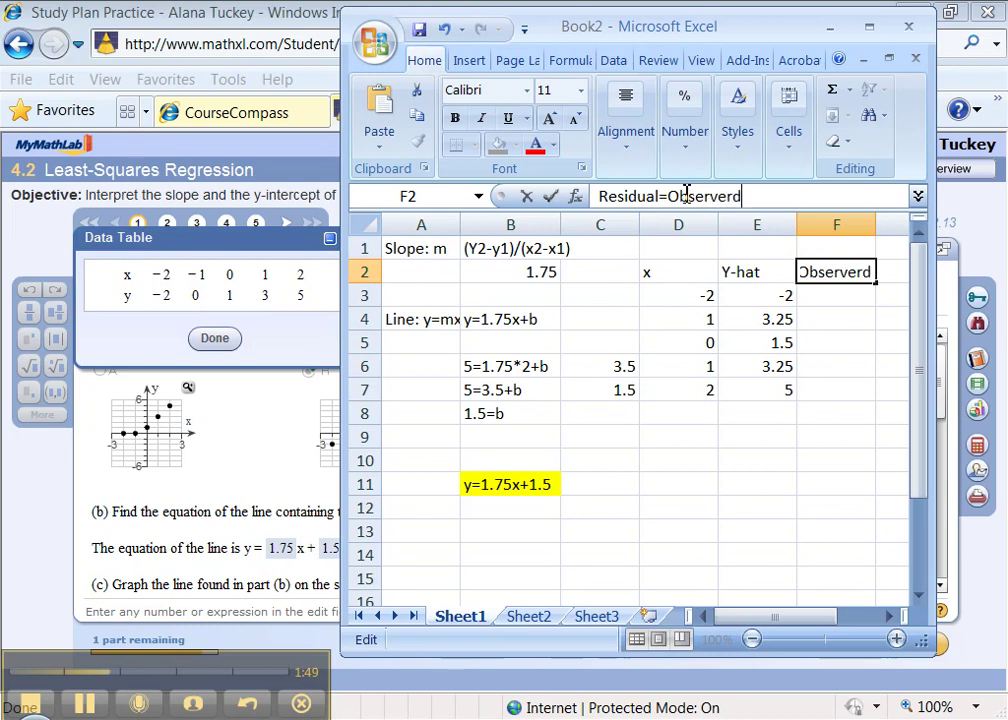
text(red)
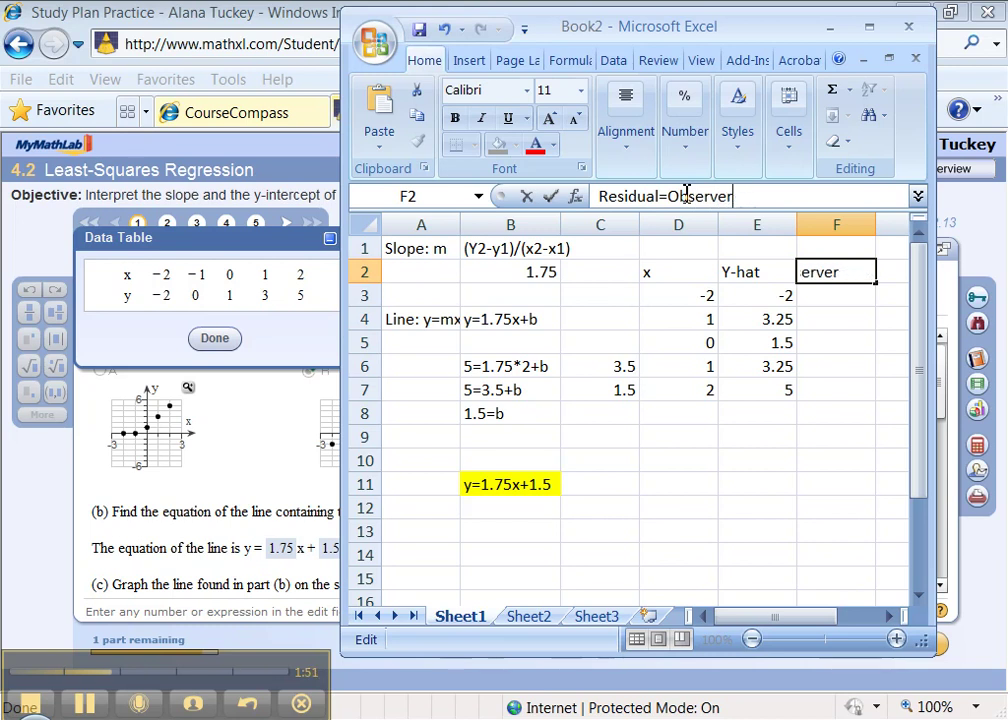
key(BackSpace)
text(d-Predicted)
key(Return)
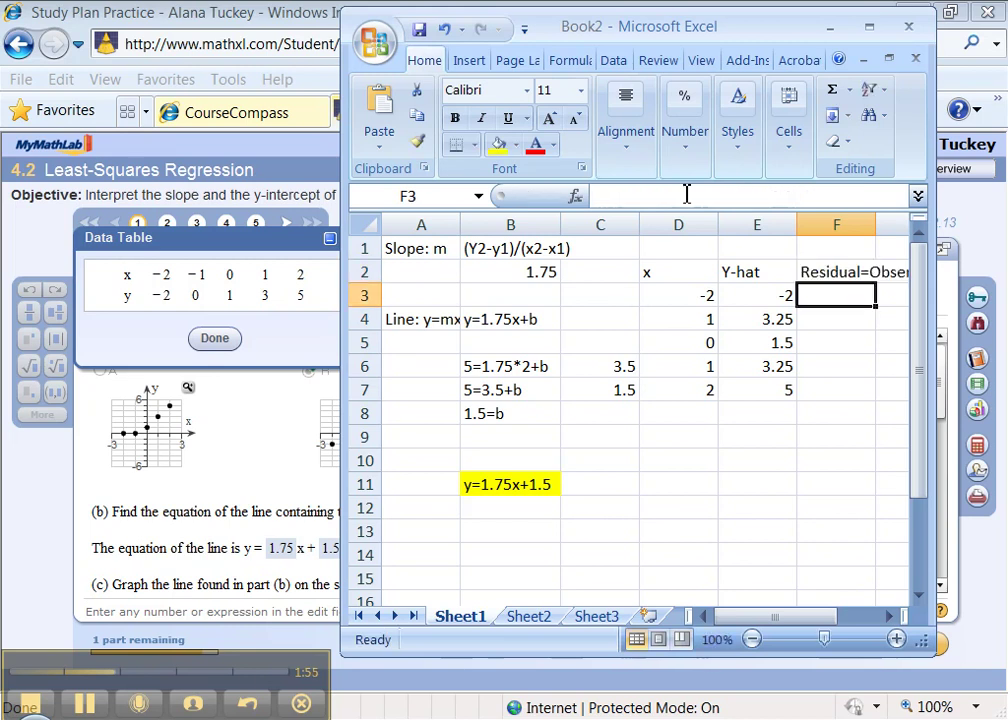
drag(875, 227, 888, 227)
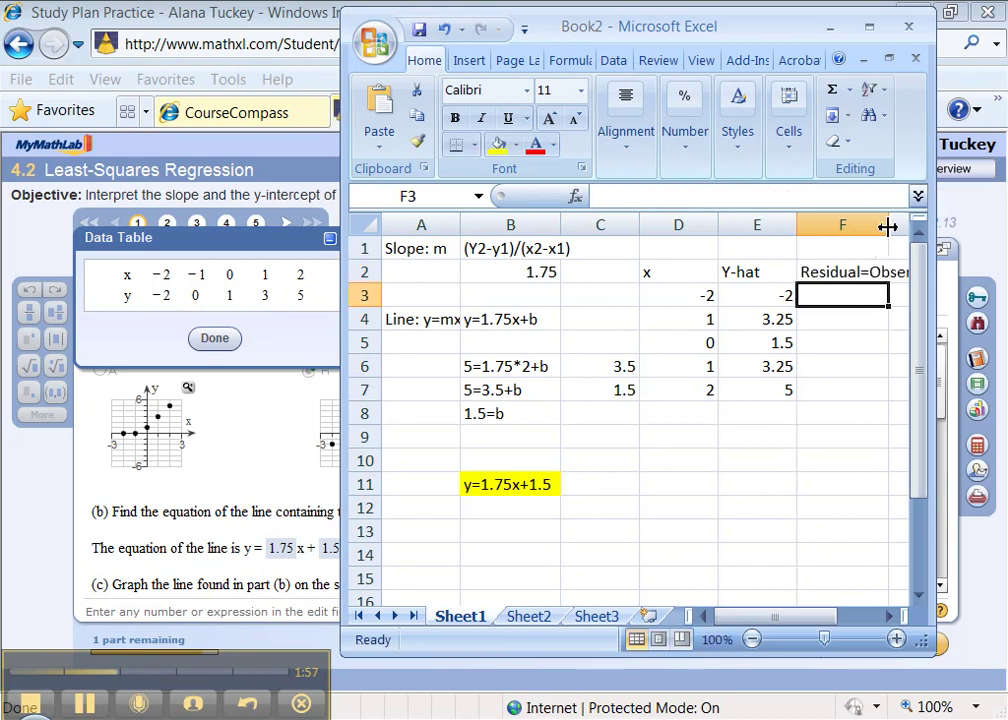
double_click(888, 227)
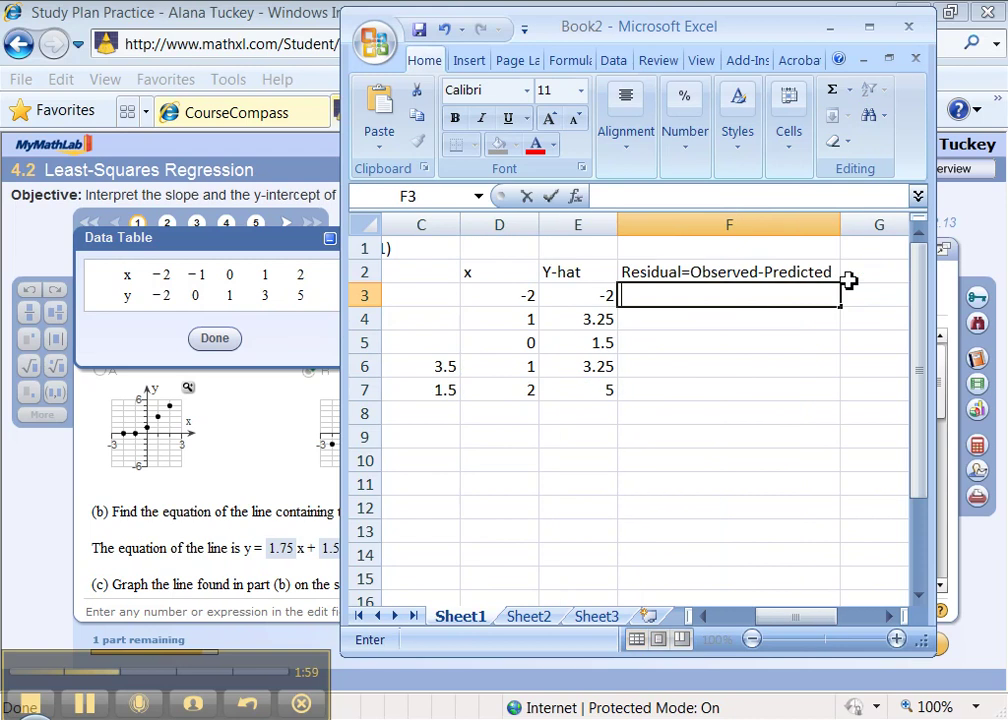
Step: Enter =-2-E3 in F3 for a first residual of 0, glancing at MyMathLab
text(-2)
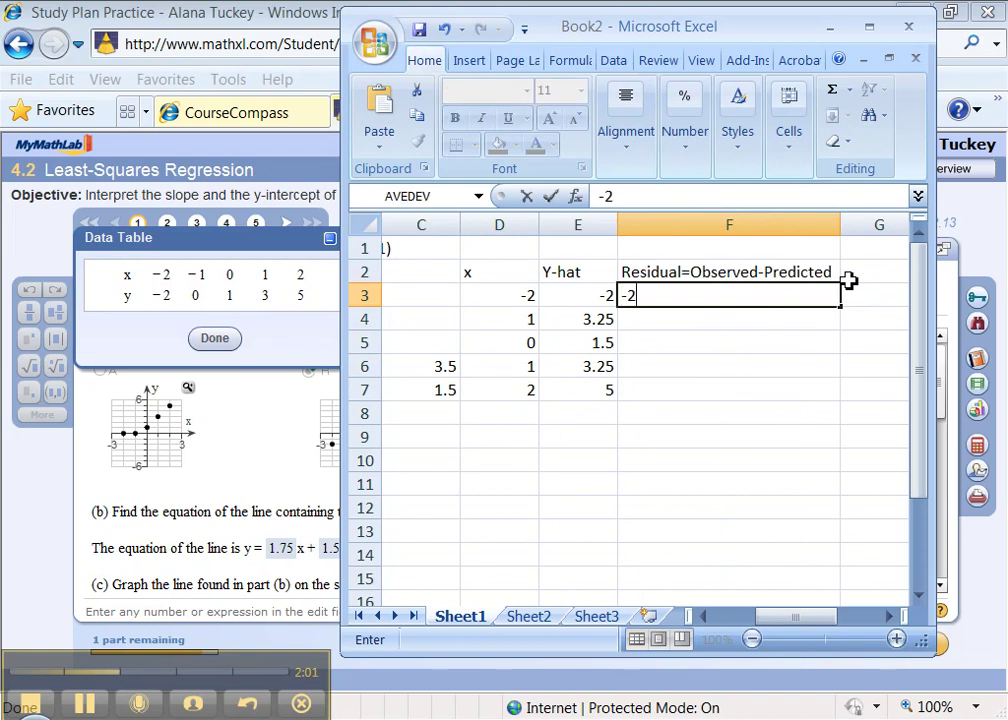
text(-)
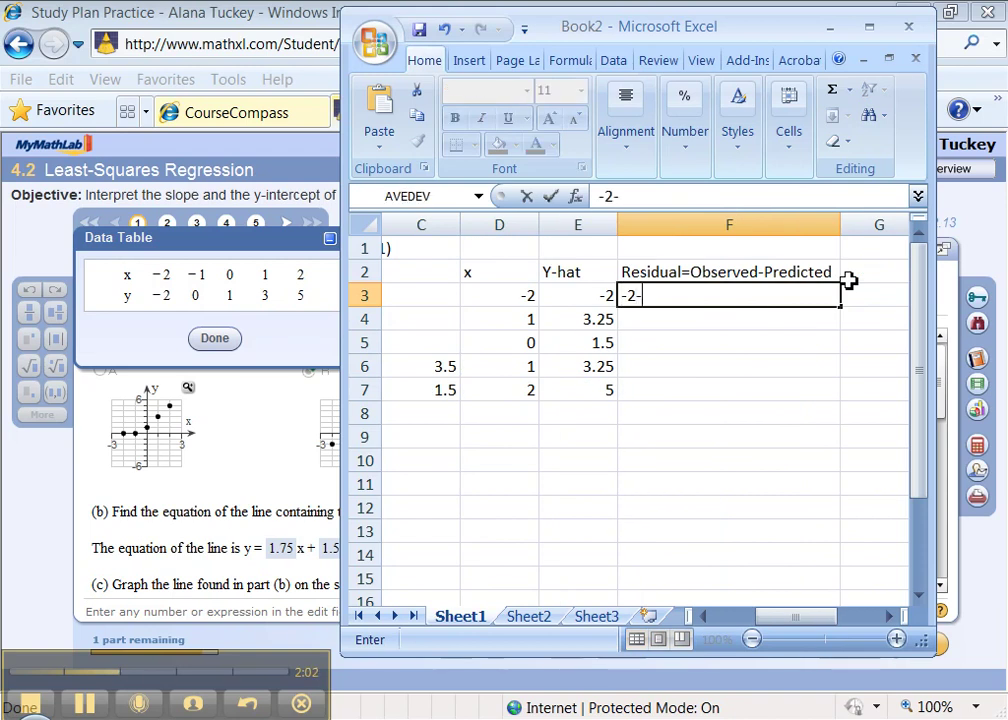
click(595, 300)
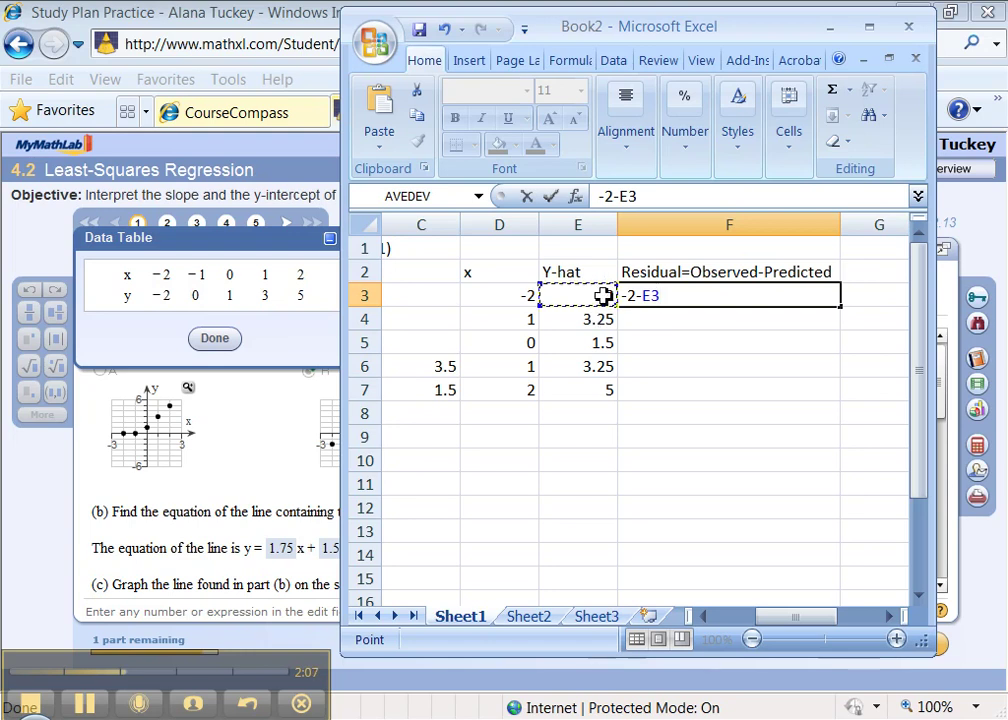
key(Return)
click(698, 291)
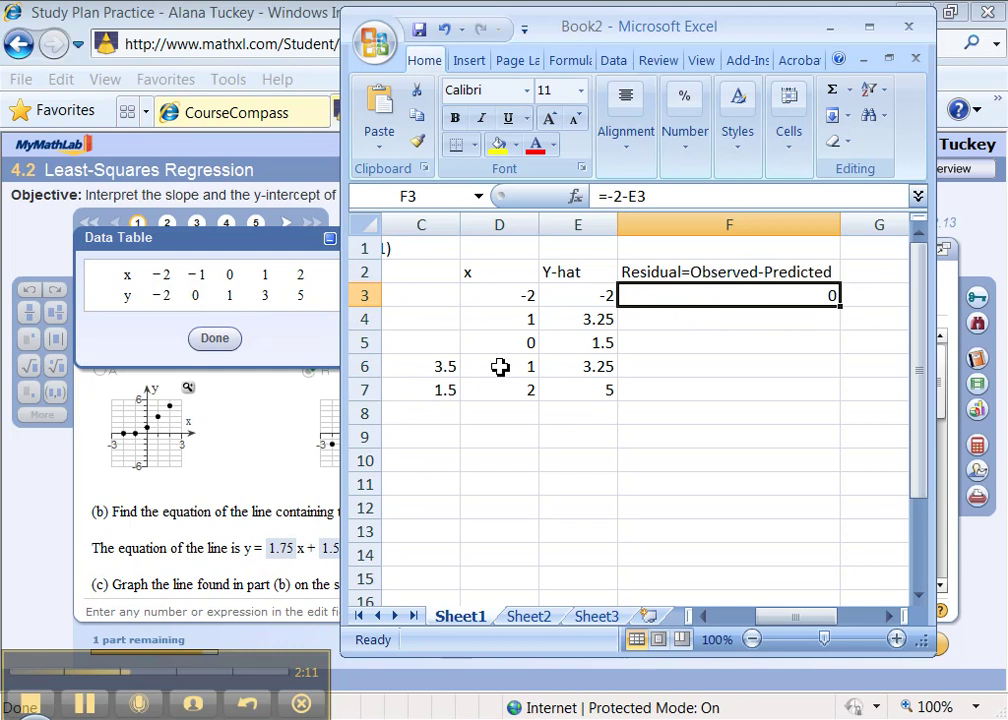
click(262, 432)
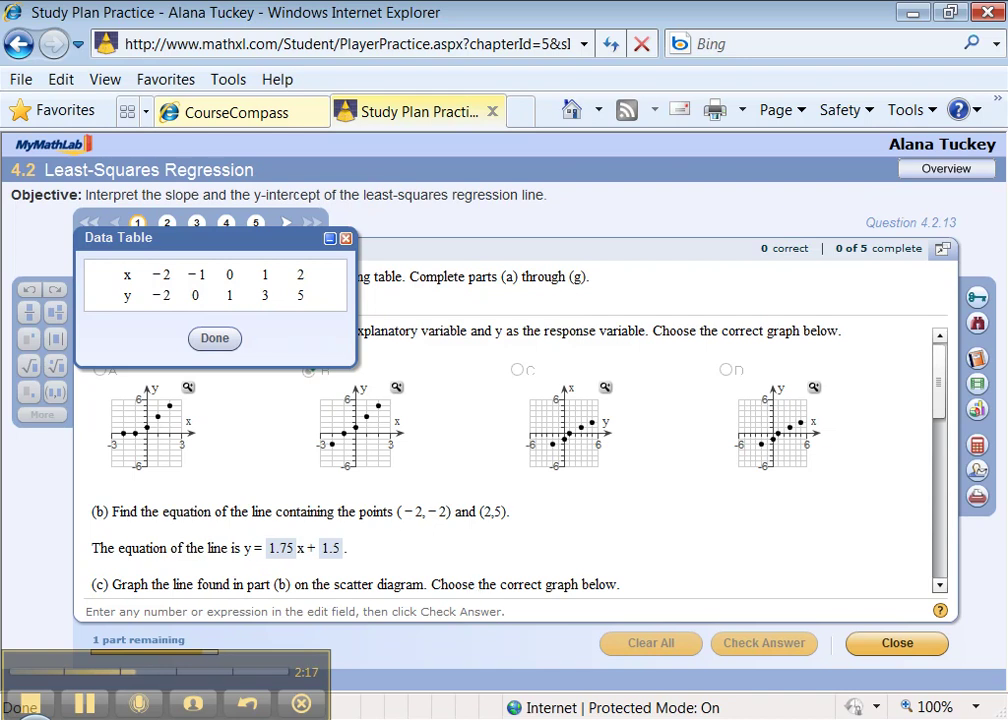
key(alt+Tab)
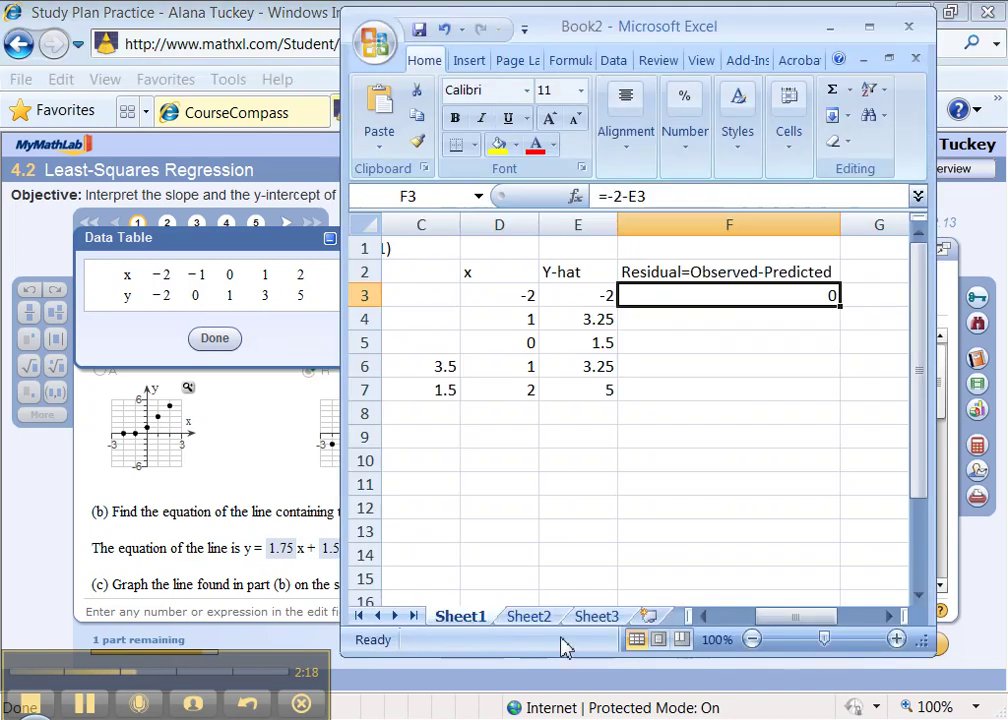
click(706, 315)
Step: Abandon the F4 formula and correct the x value in D4 to -1
text(=)
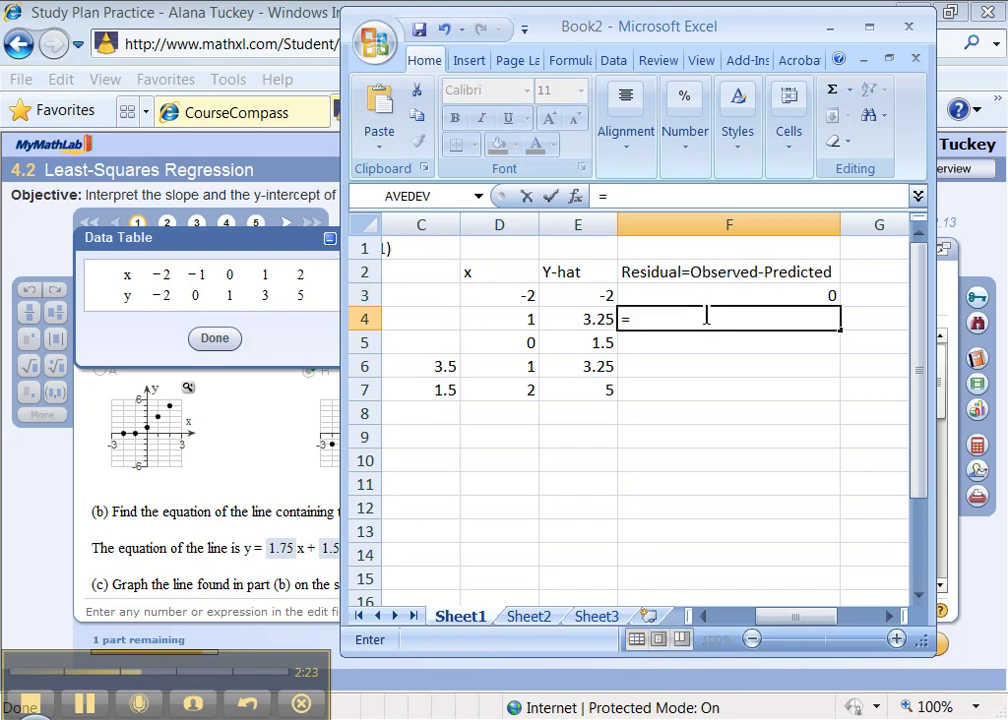
text(0-)
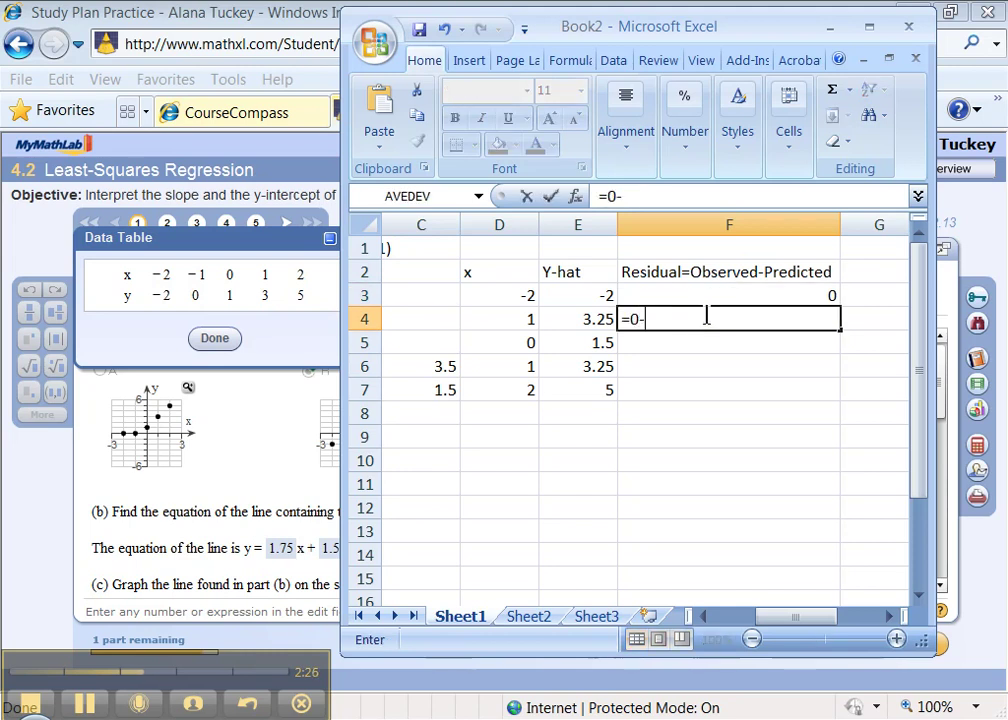
key(BackSpace)
key(Return)
click(498, 321)
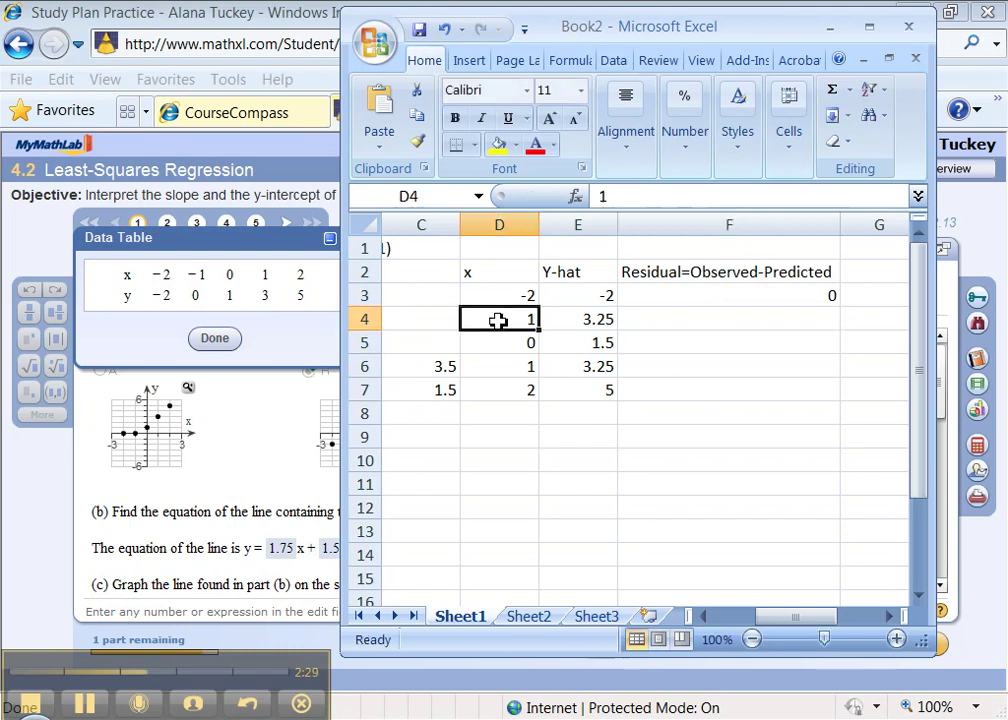
text(-1)
key(Return)
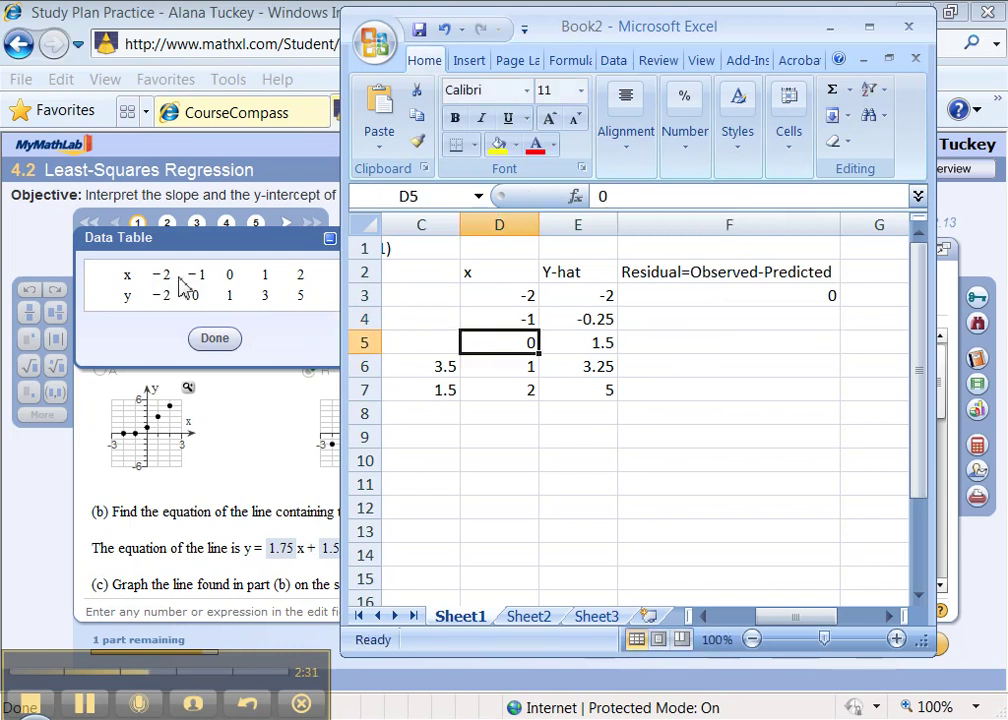
Step: Enter residuals =0-E4, =1-E5, =3-E6 and =5-5 in F4 through F7
click(653, 319)
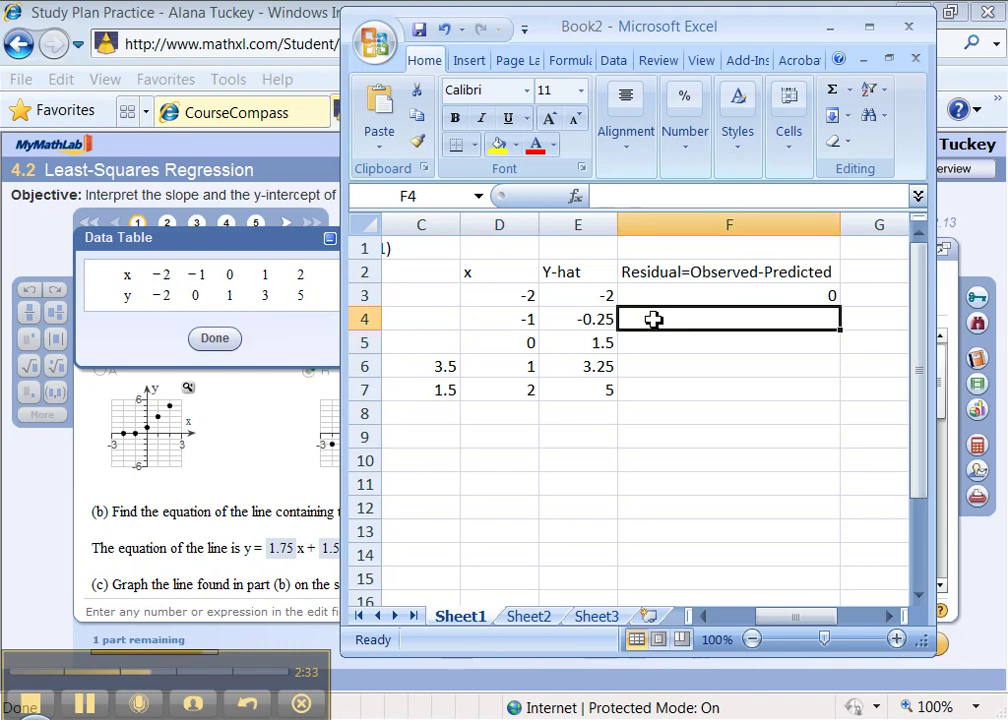
text(=0)
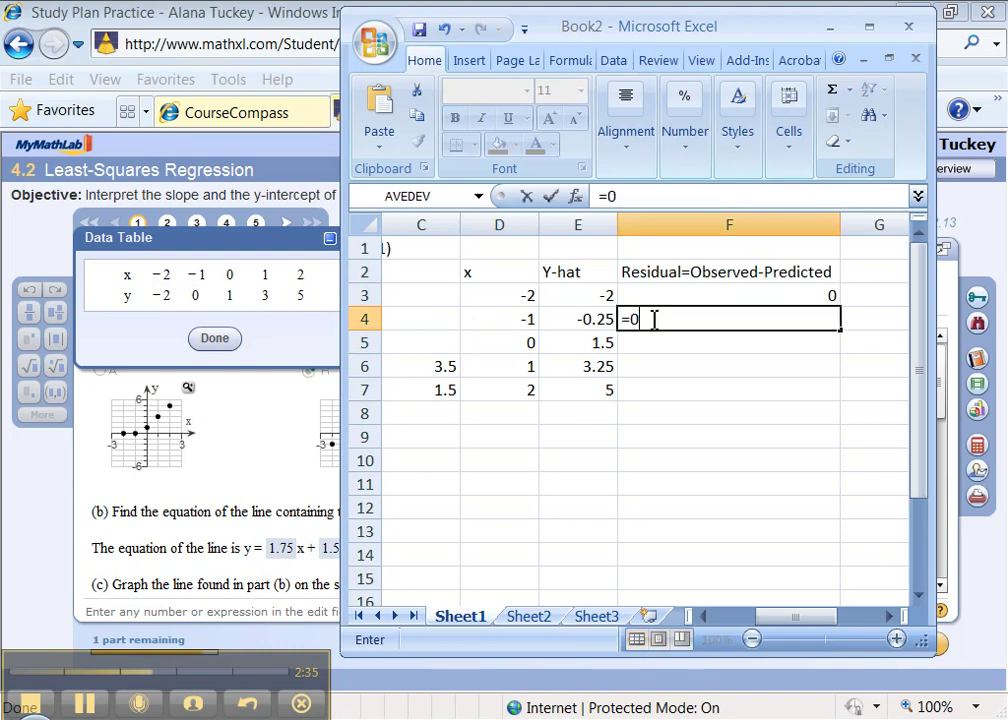
text(-)
click(596, 318)
key(Return)
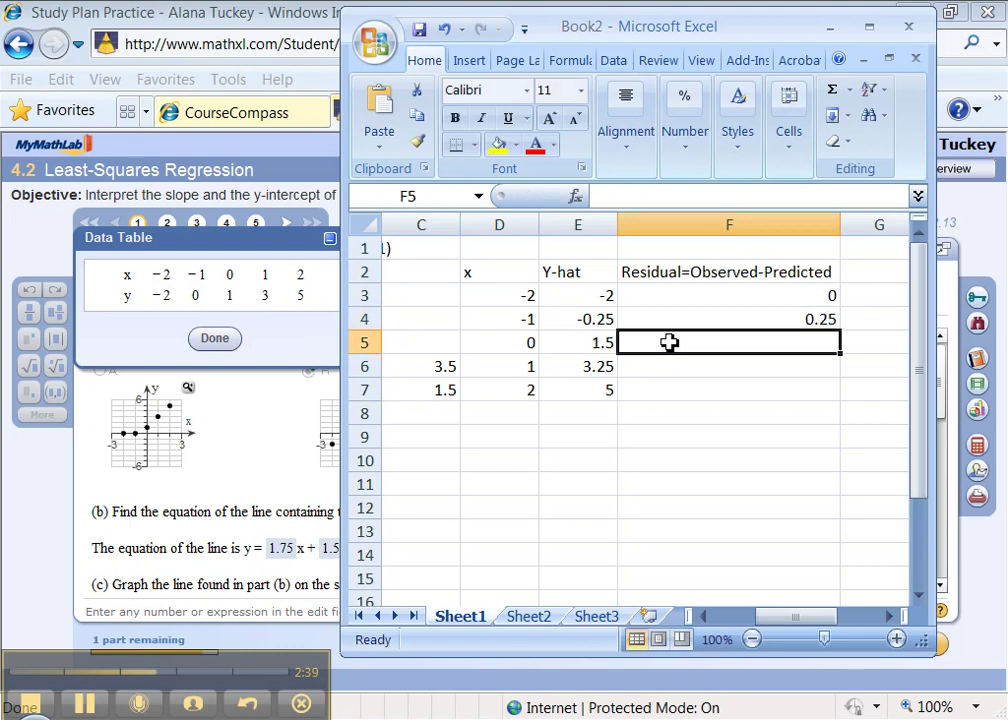
text(=)
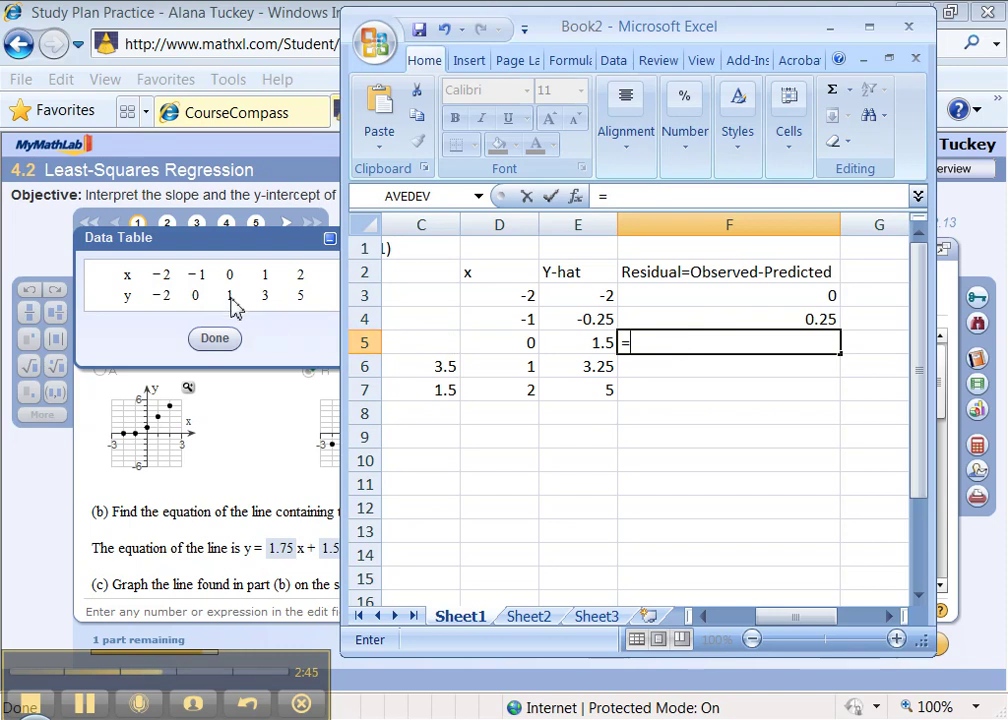
text(1-)
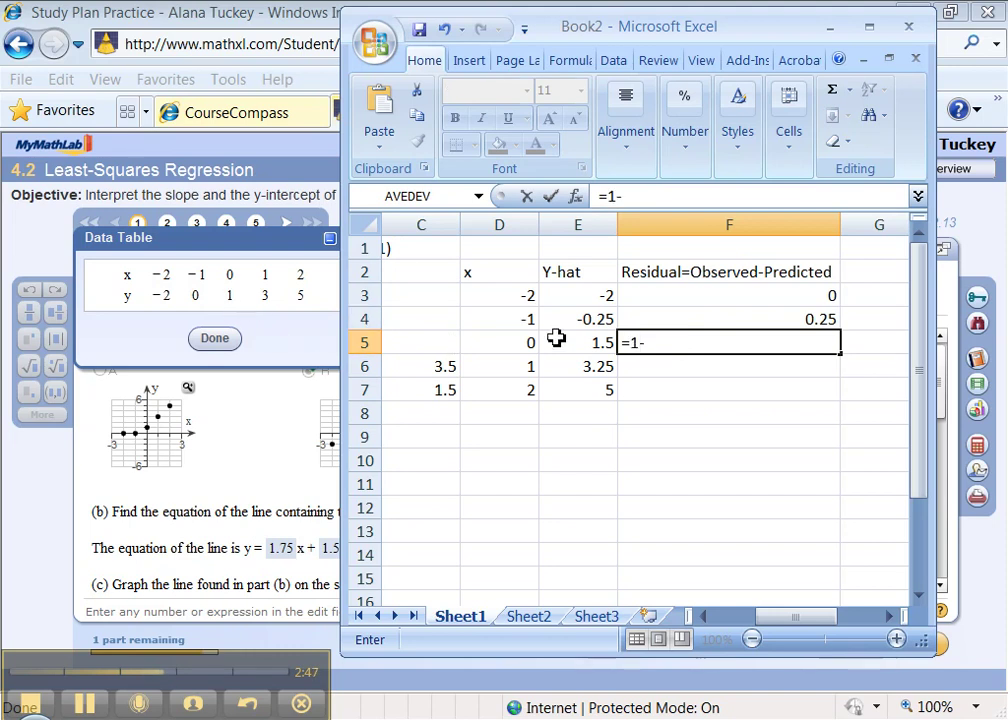
click(584, 348)
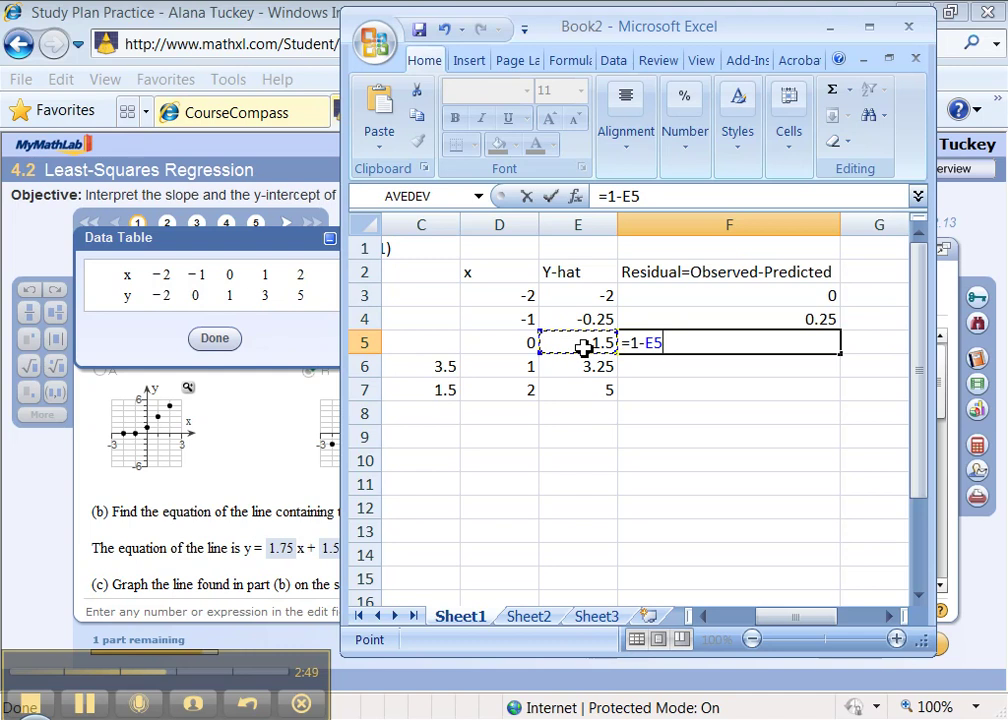
key(Return)
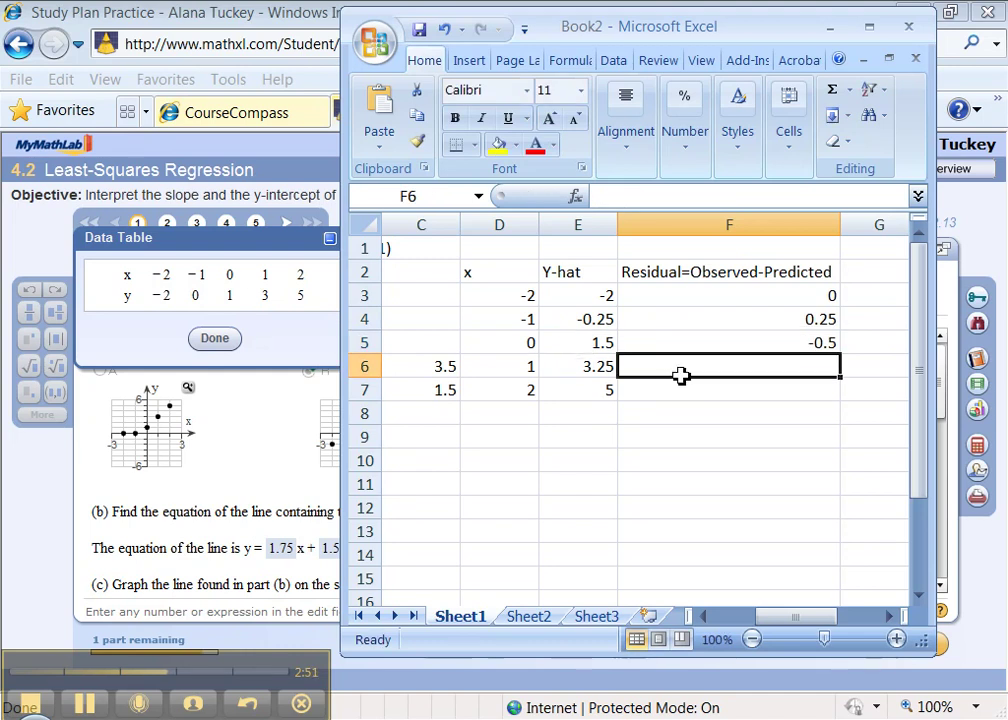
text(=3-)
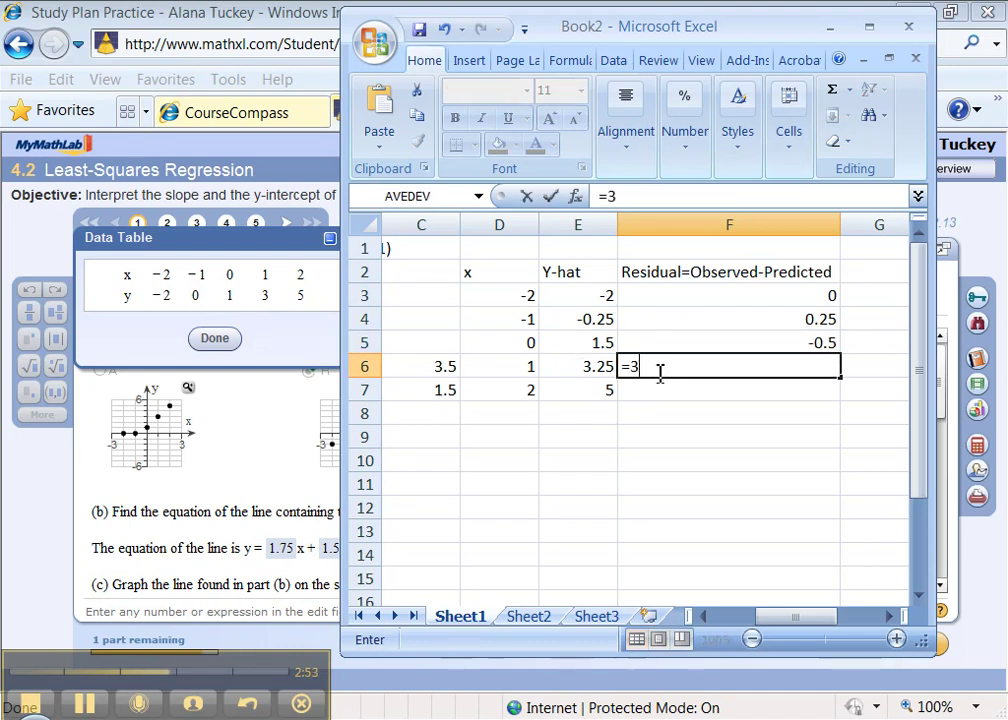
click(587, 367)
key(Return)
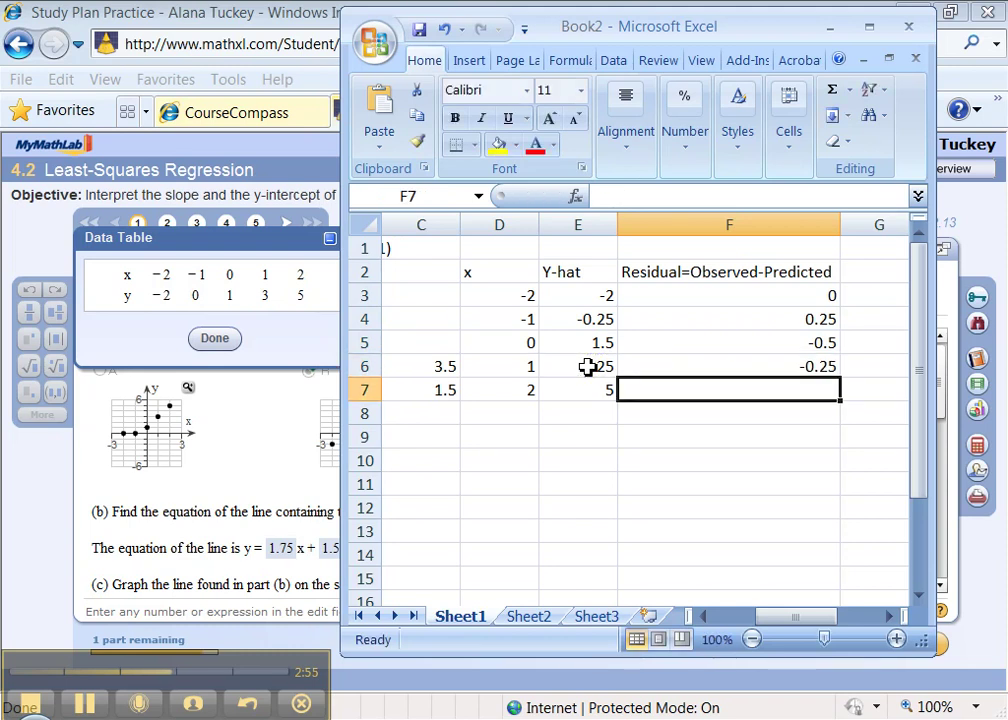
text(=)
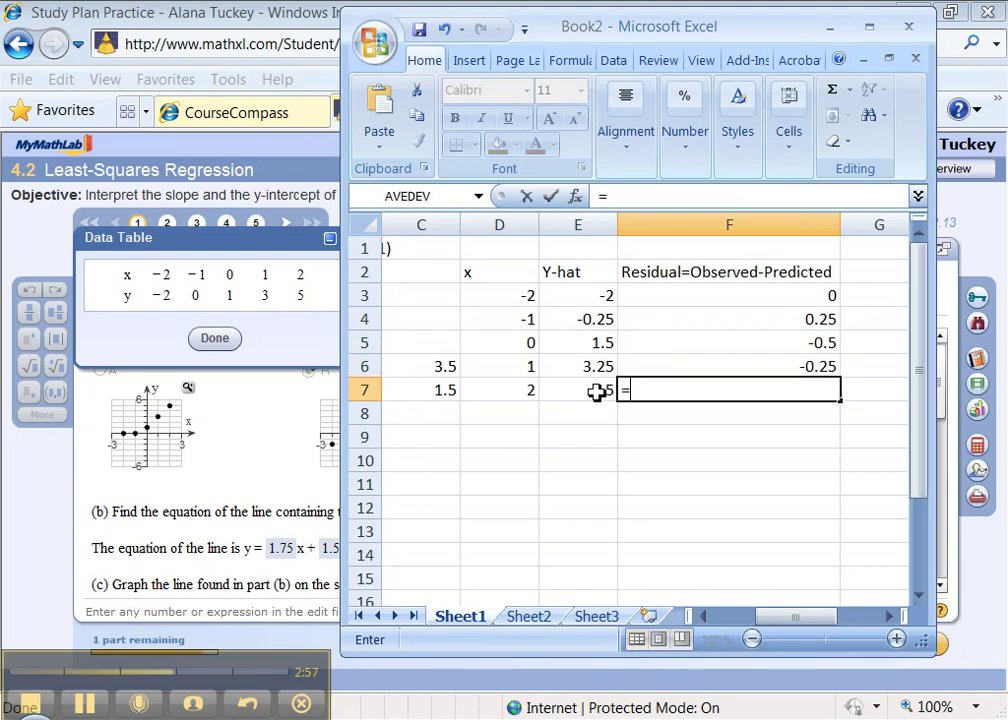
text(5-5)
key(Return)
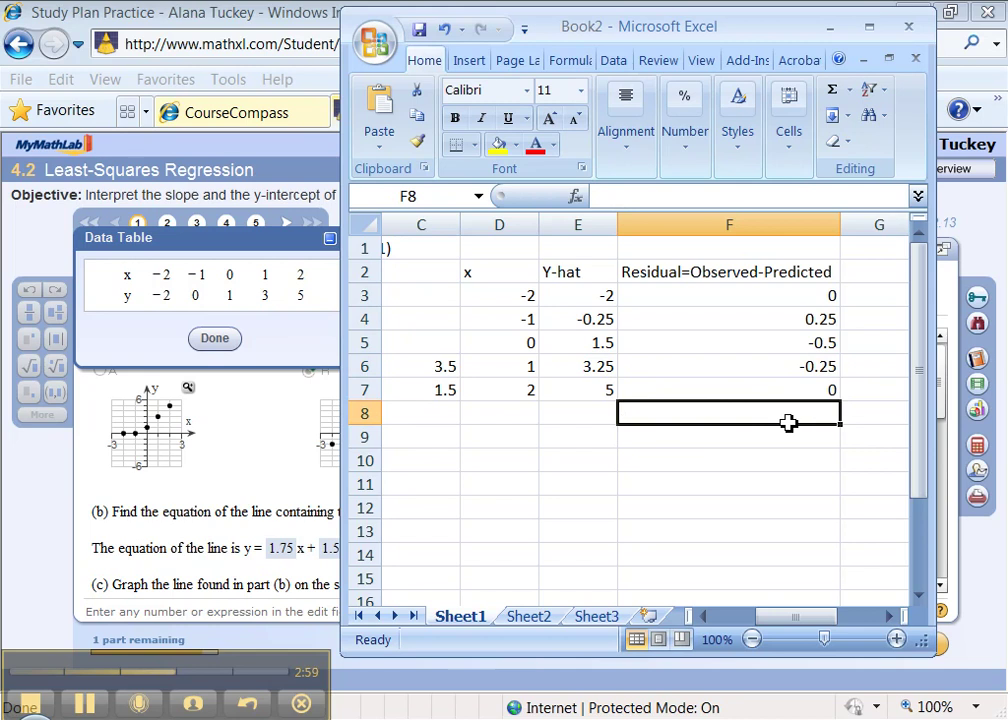
Step: Check F7's formula and view part (f) in MyMathLab before returning to Excel
click(777, 399)
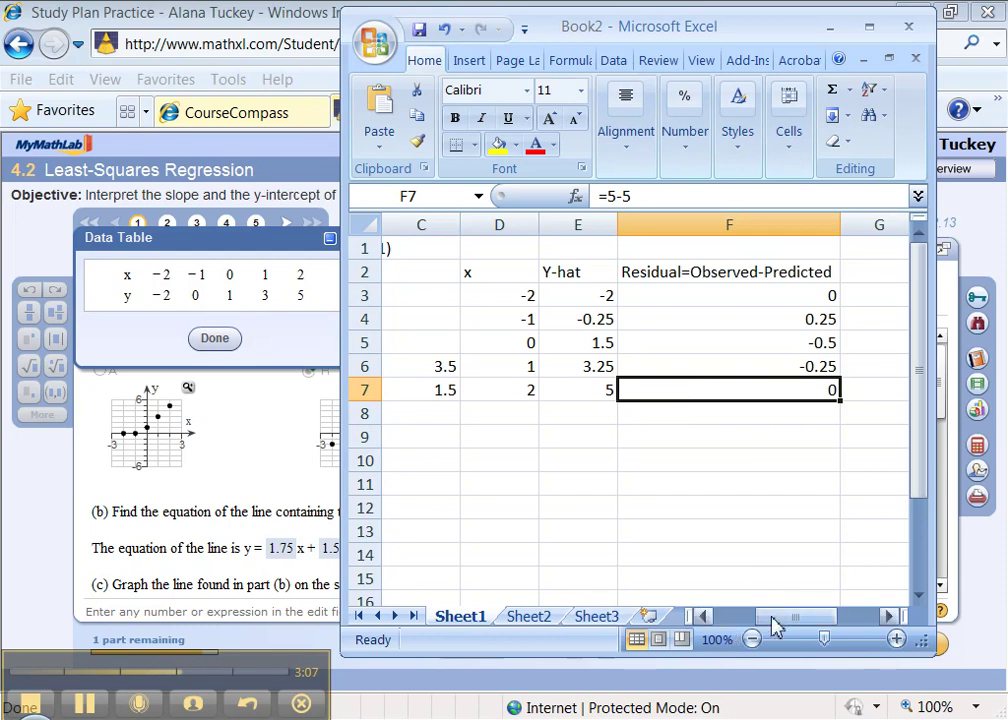
middle_click(214, 565)
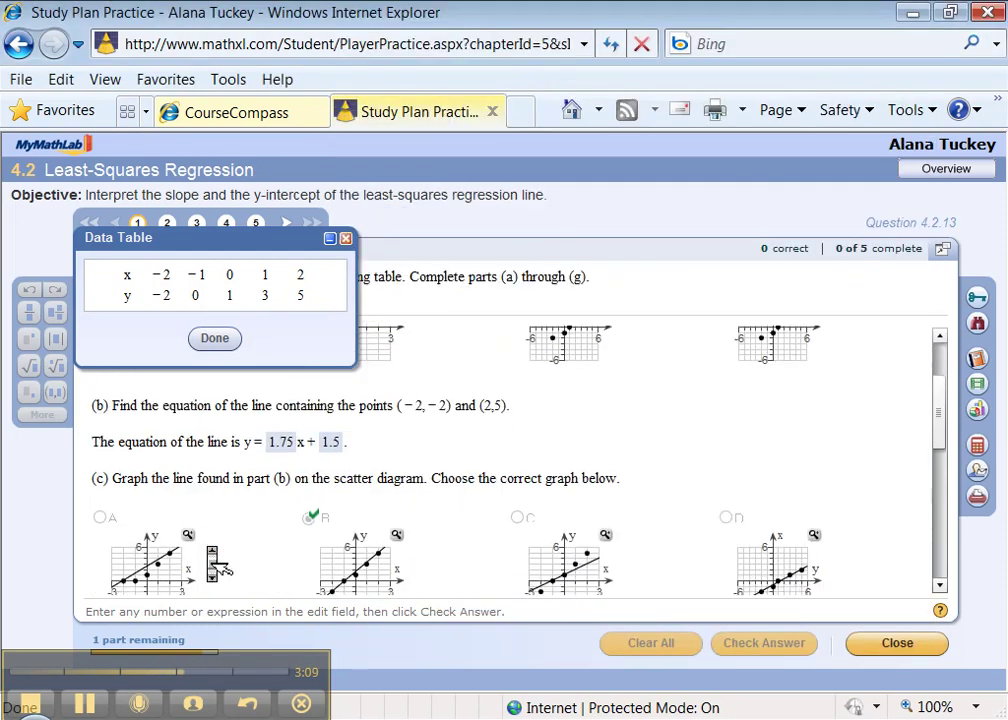
click(214, 565)
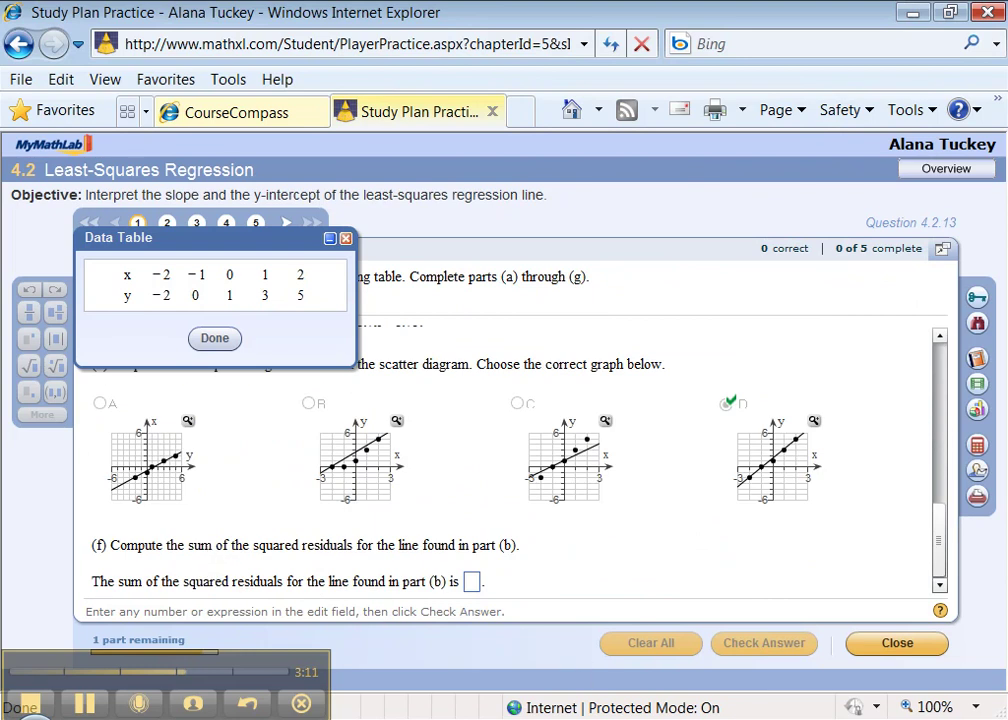
key(alt+Tab)
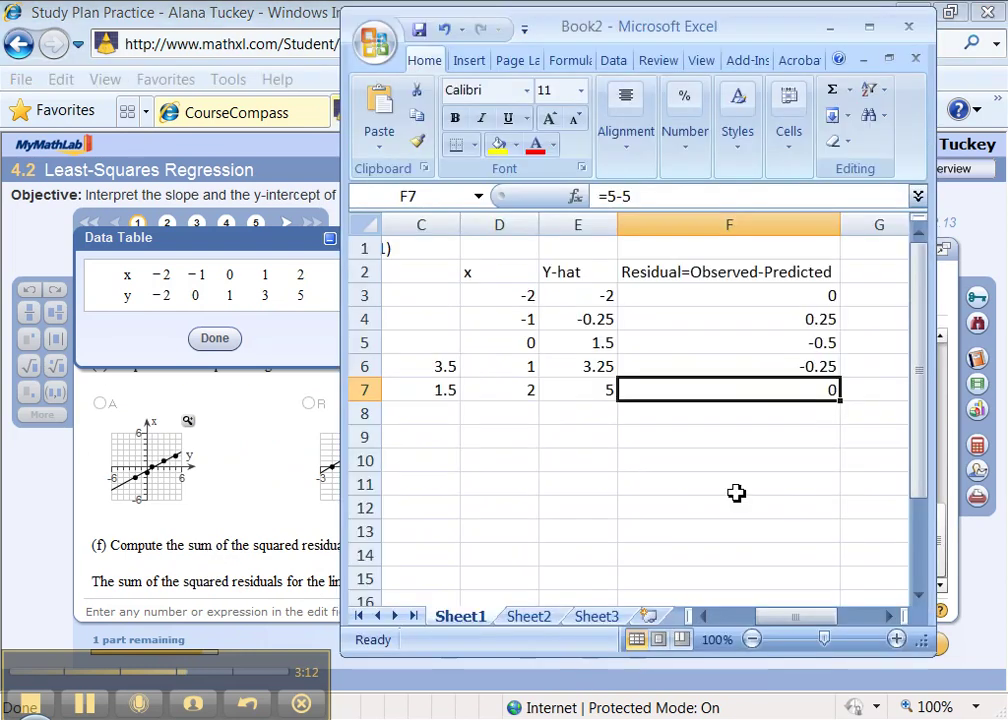
Step: Maximize Excel, enter =F3^2 in G3, and fill it down to G7
click(870, 32)
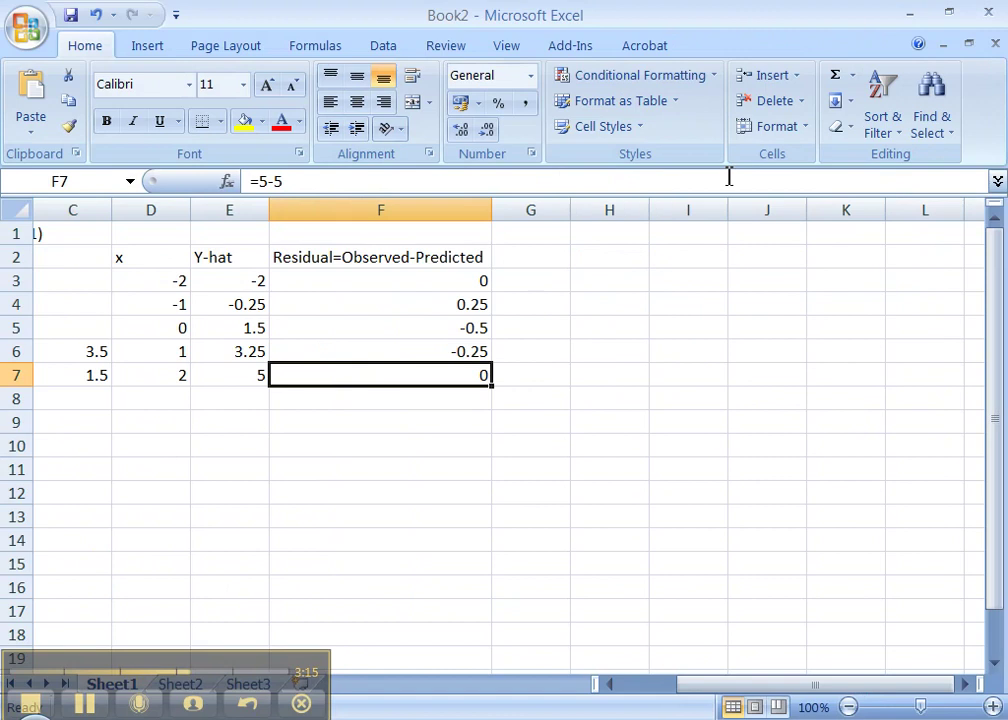
click(525, 278)
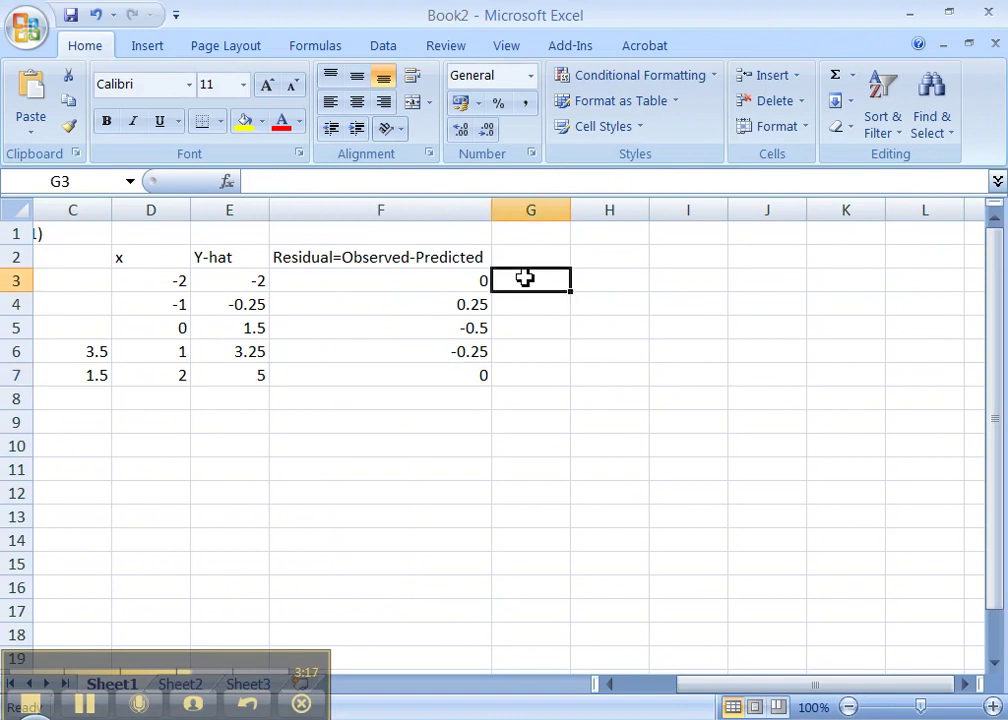
text(=)
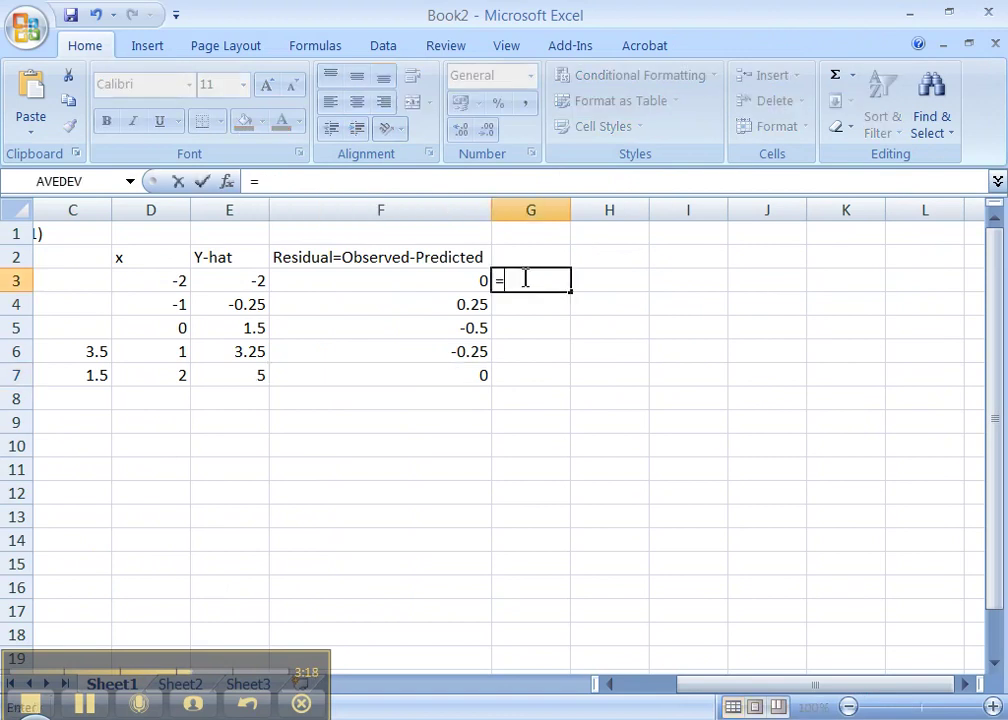
click(474, 281)
text(^2)
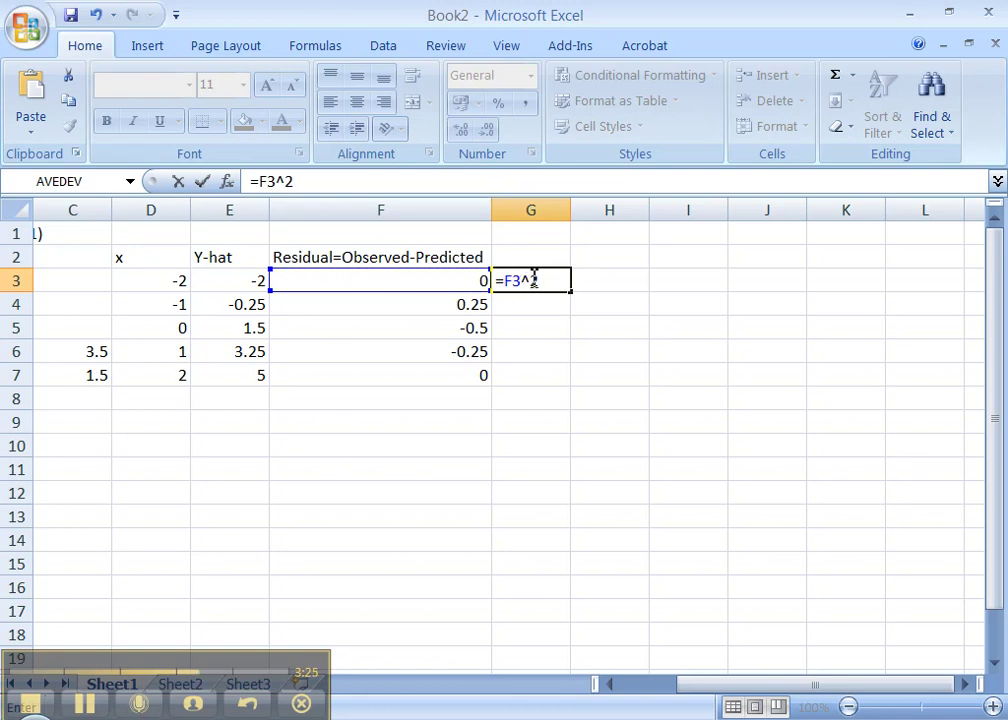
key(Return)
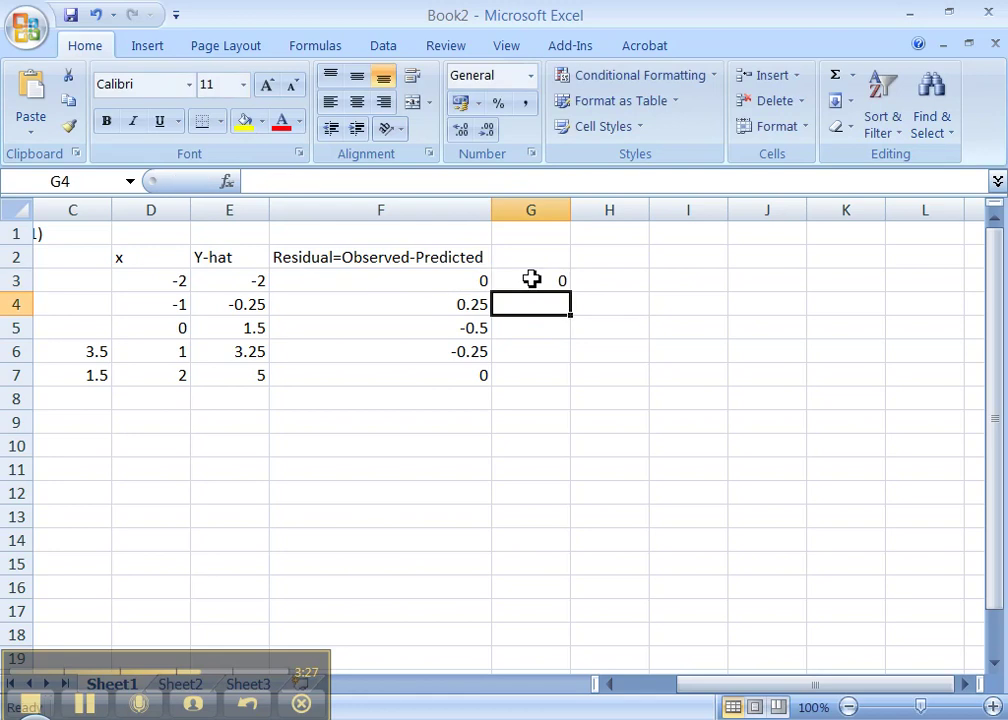
click(531, 279)
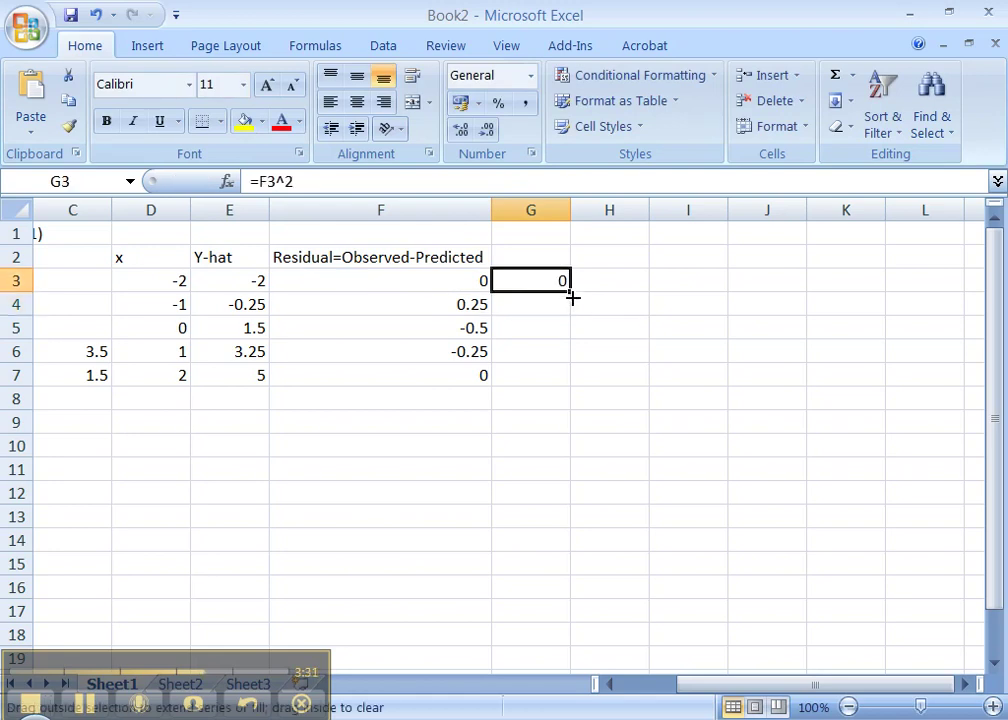
drag(573, 294, 565, 380)
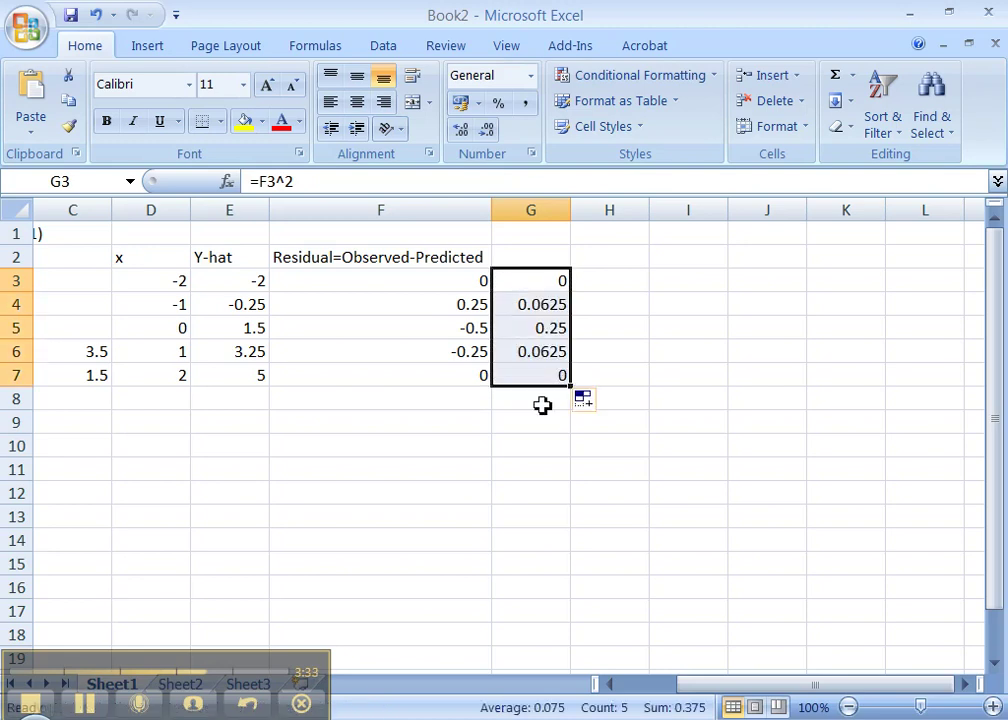
click(533, 259)
text(Square)
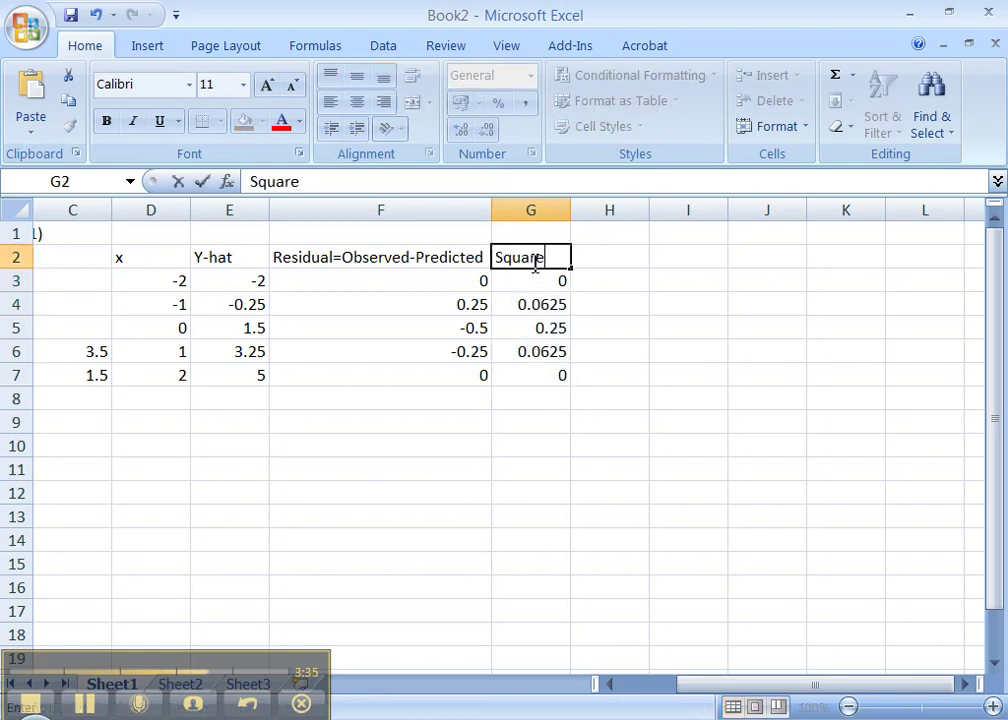
text(d Residua)
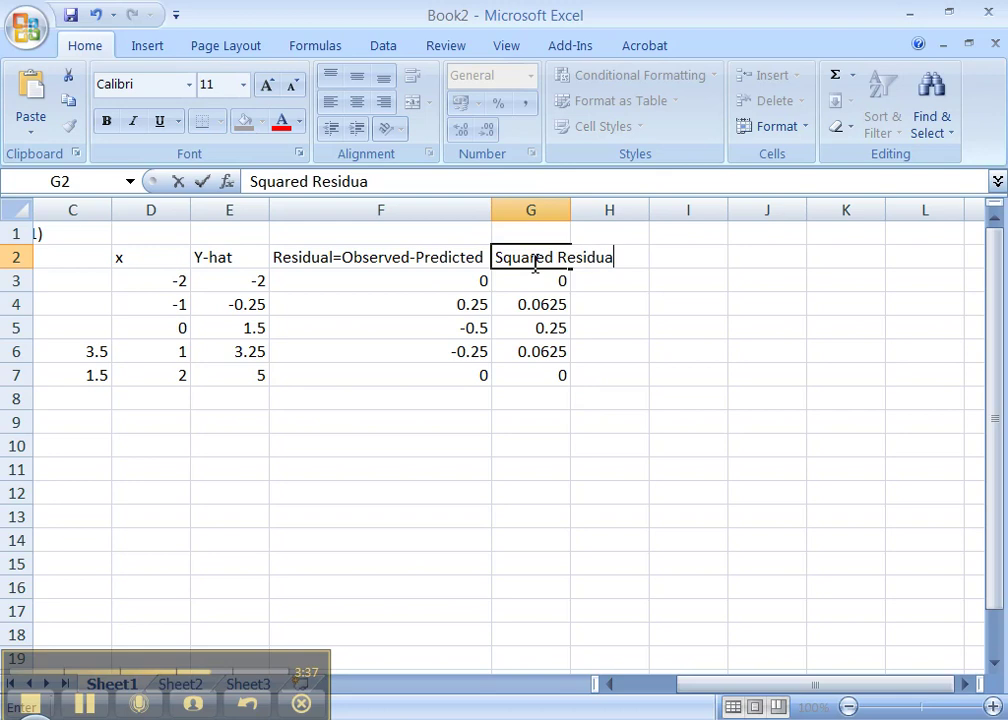
text(l)
key(Return)
drag(538, 210, 470, 210)
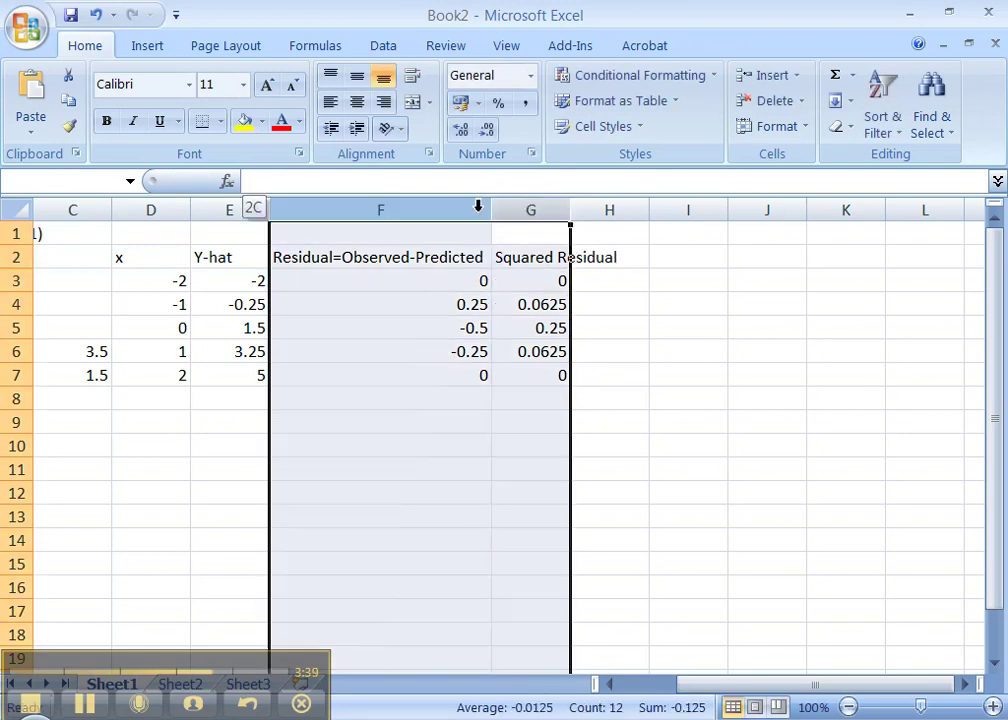
double_click(571, 213)
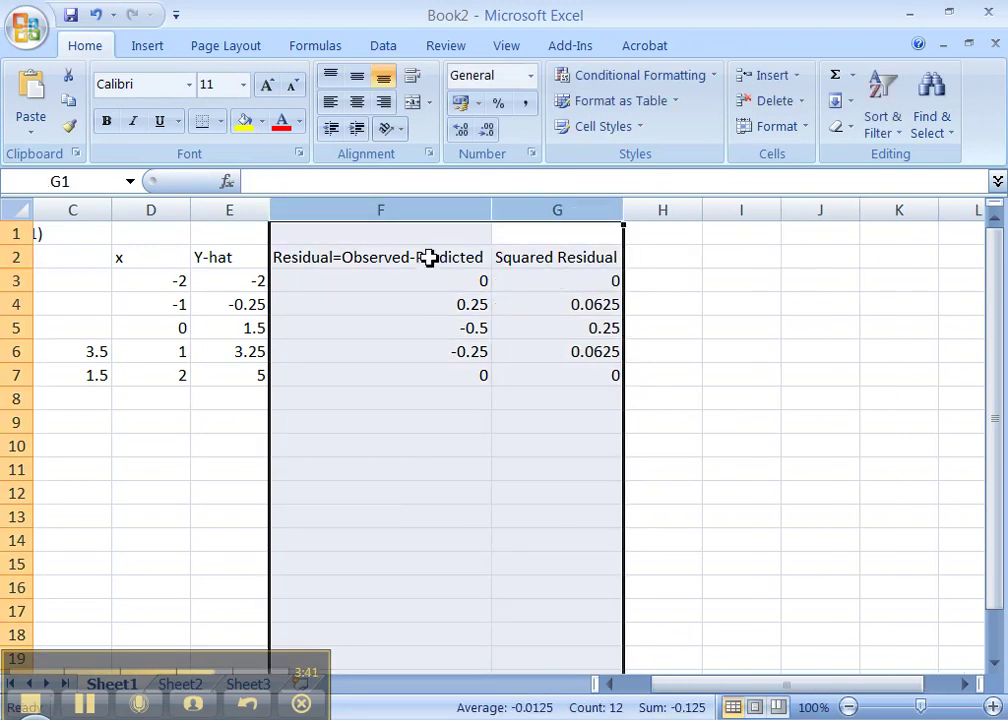
drag(245, 268, 236, 387)
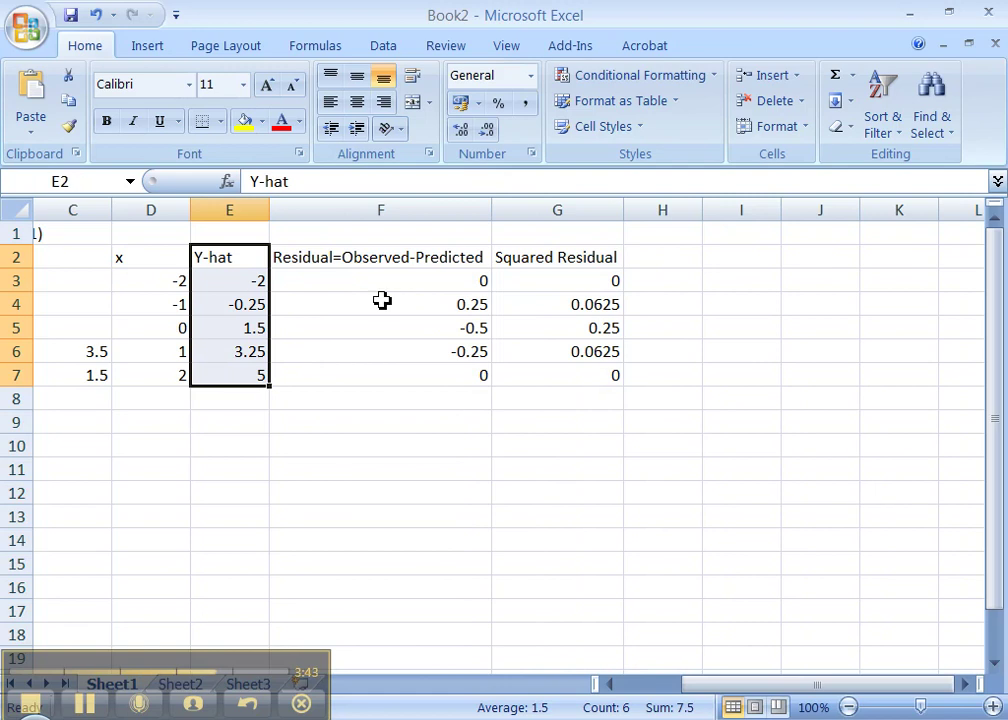
drag(403, 259, 400, 372)
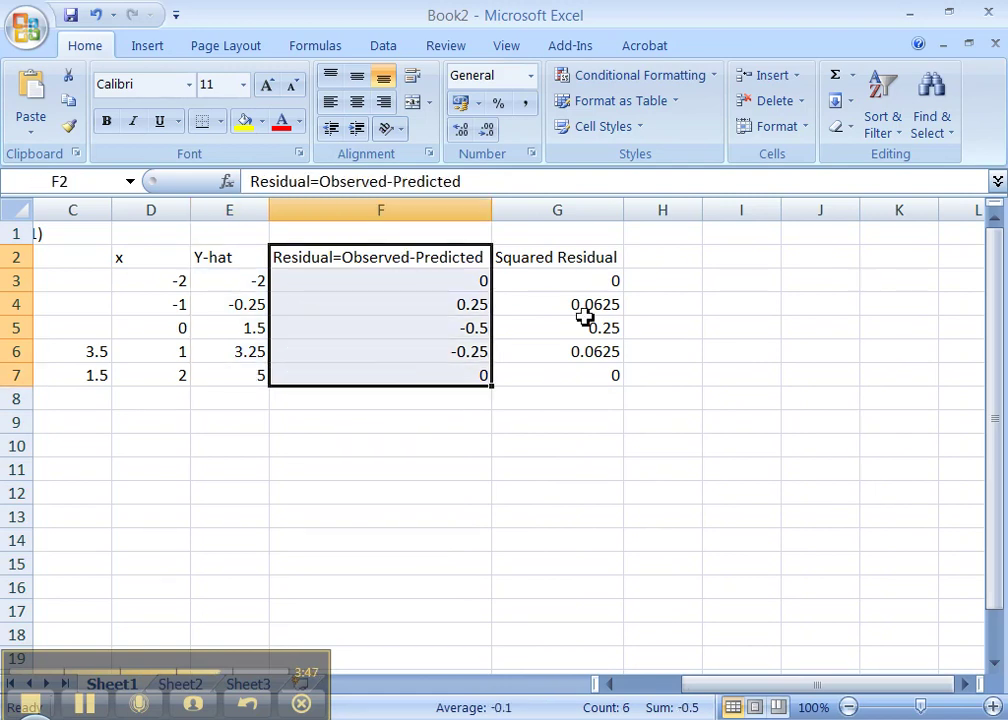
drag(596, 261, 590, 376)
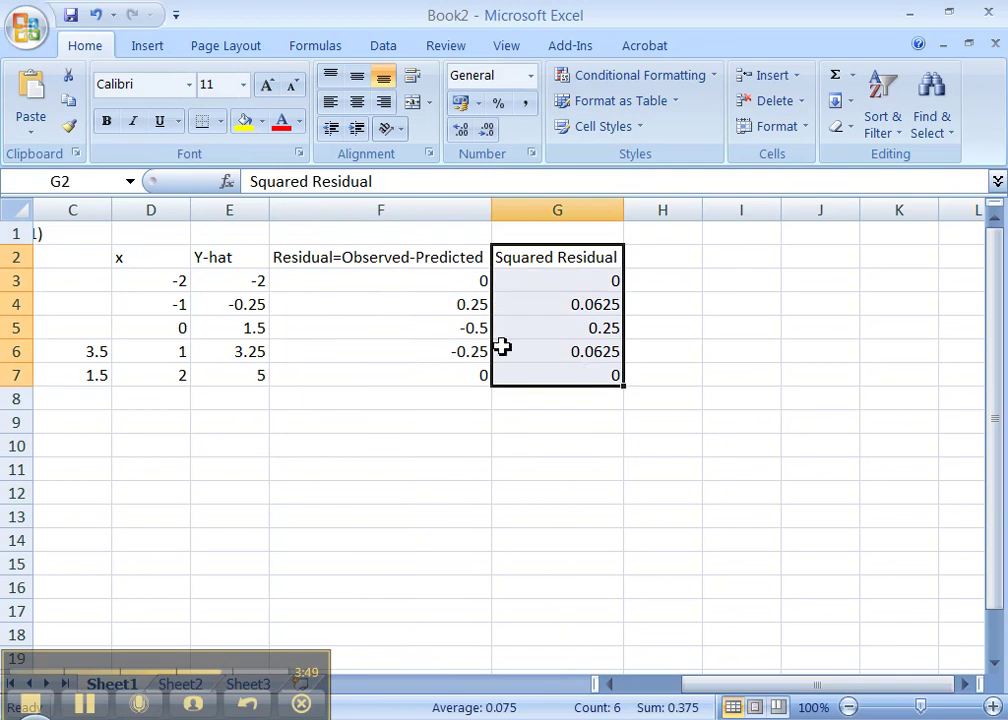
click(457, 313)
click(453, 331)
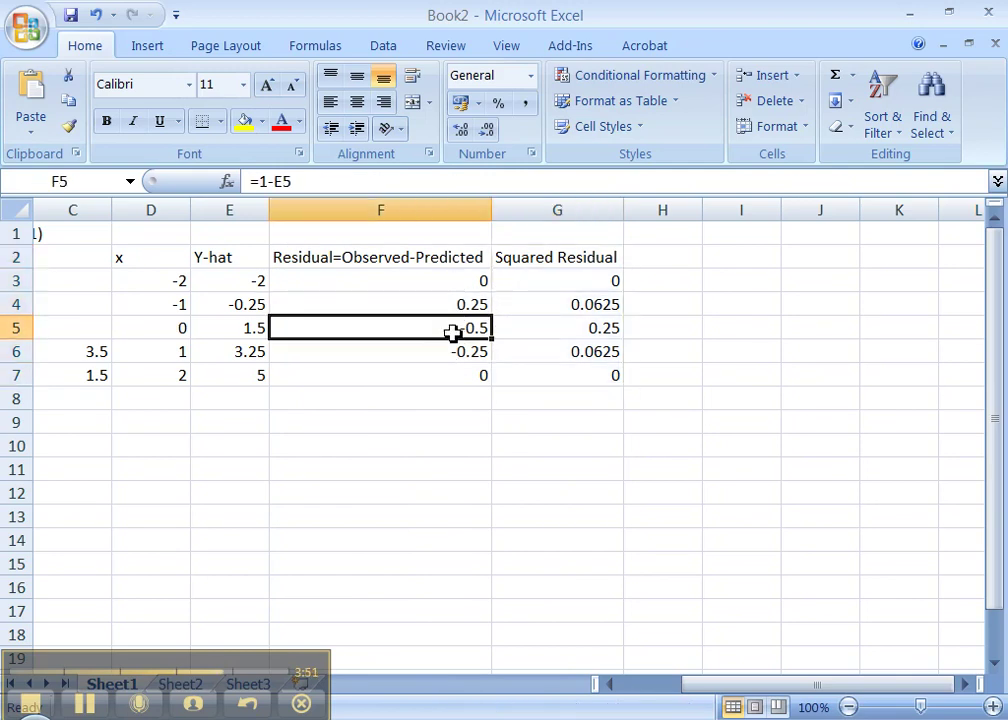
click(452, 355)
drag(598, 266, 580, 385)
click(551, 421)
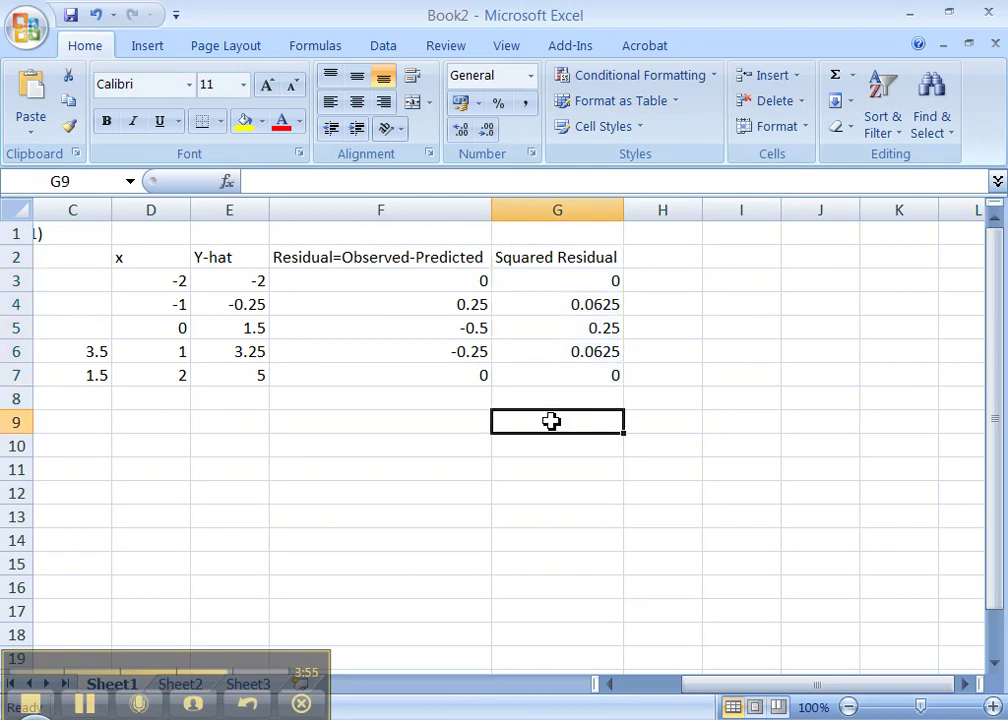
Step: Enter =SUM(G3:G7) in G9 to get 0.375, then switch to MyMathLab
text(=)
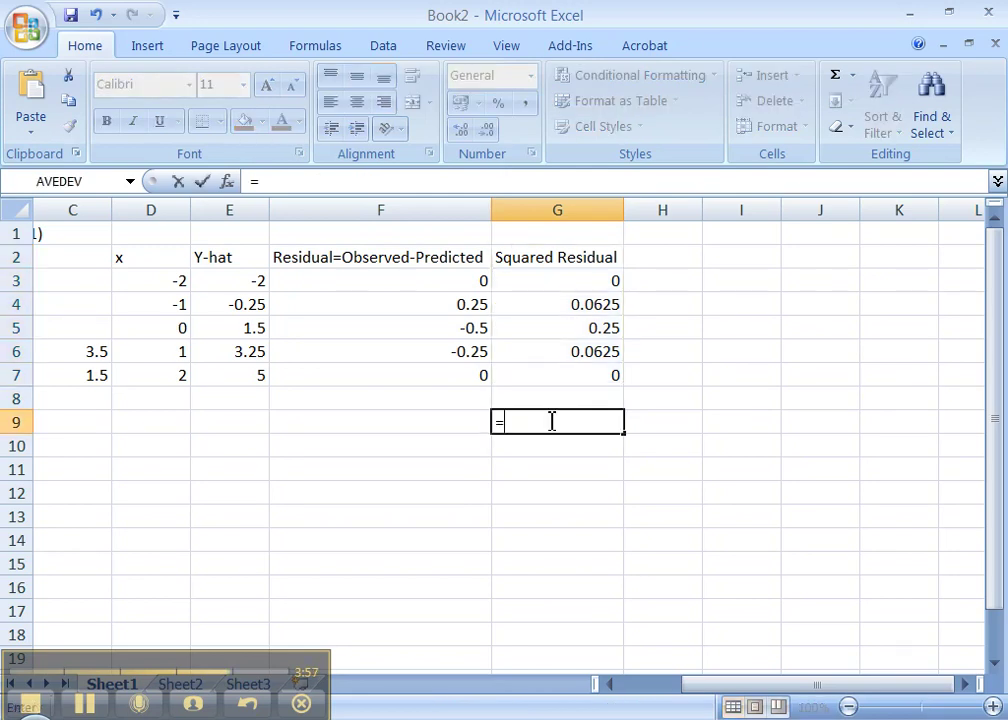
text(sum()
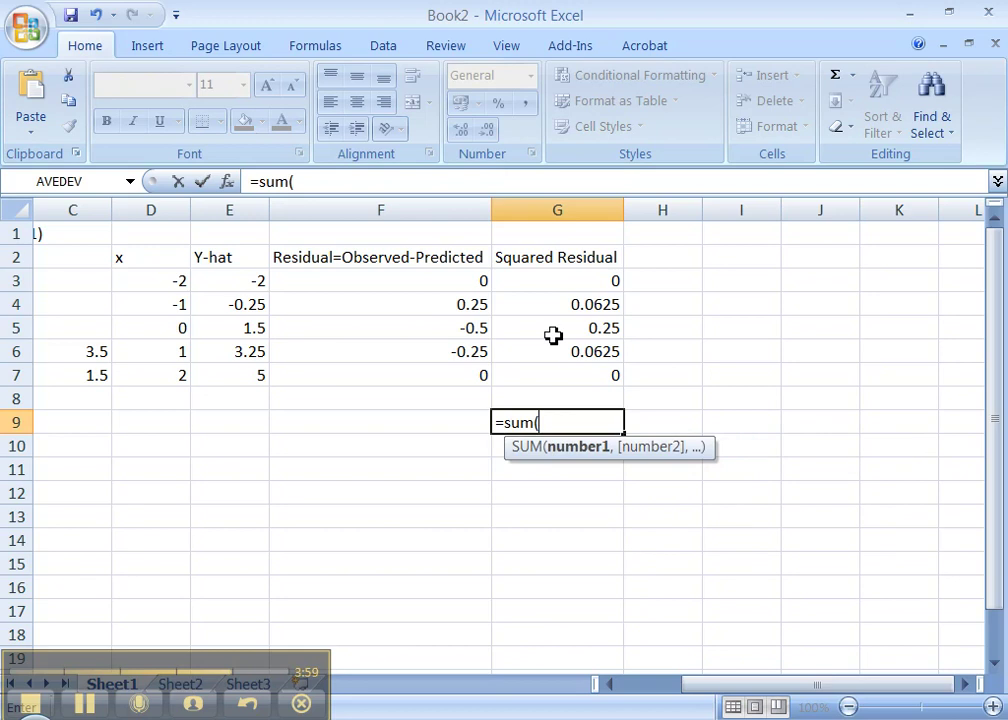
drag(560, 278, 557, 368)
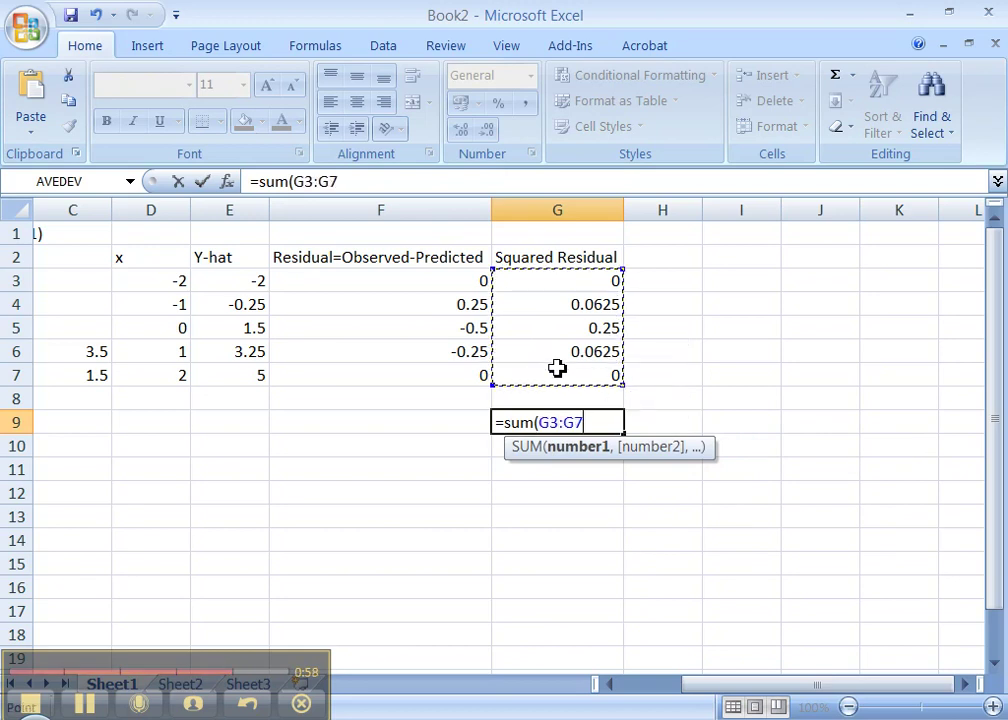
key(Return)
click(565, 421)
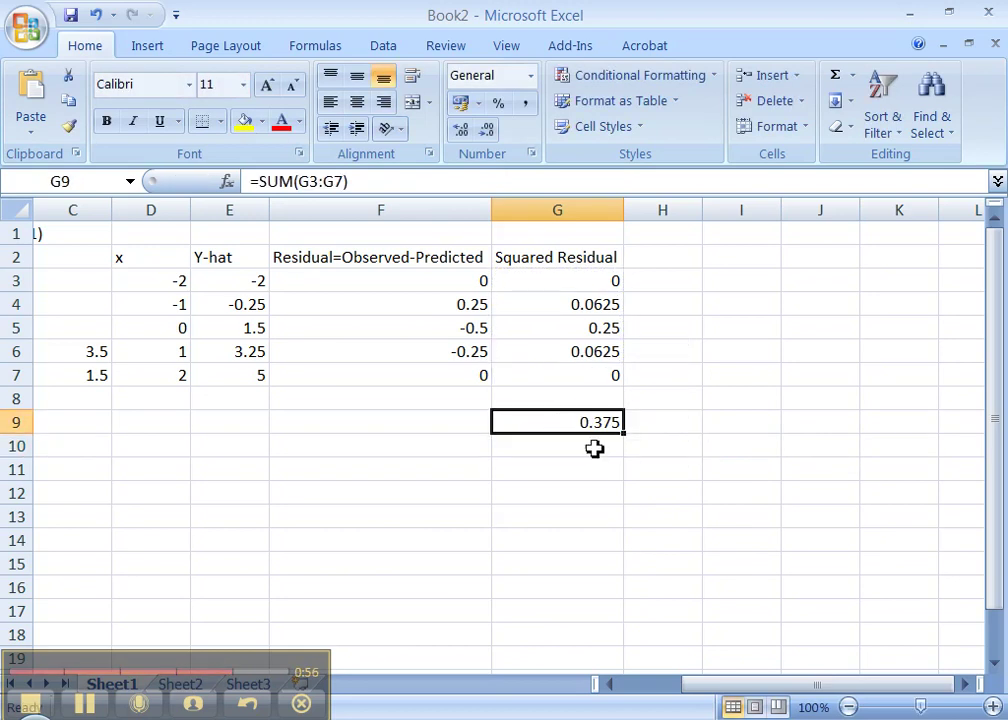
key(alt+Tab)
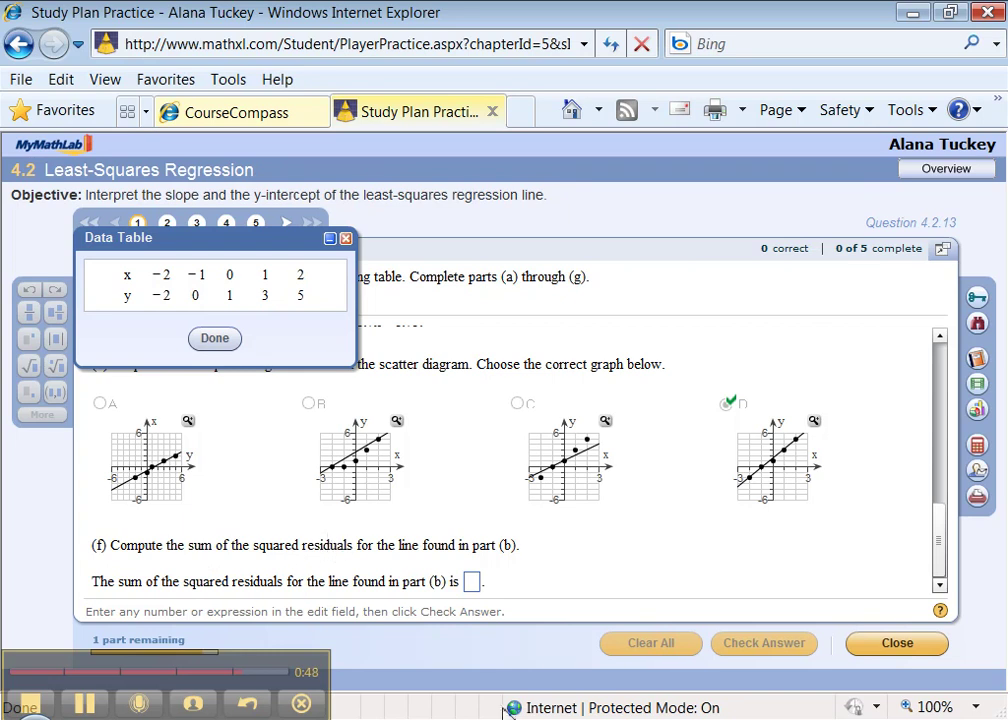
Step: Review the residual, squared residual, and G9 sum formulas in Excel
key(alt+Tab)
click(398, 288)
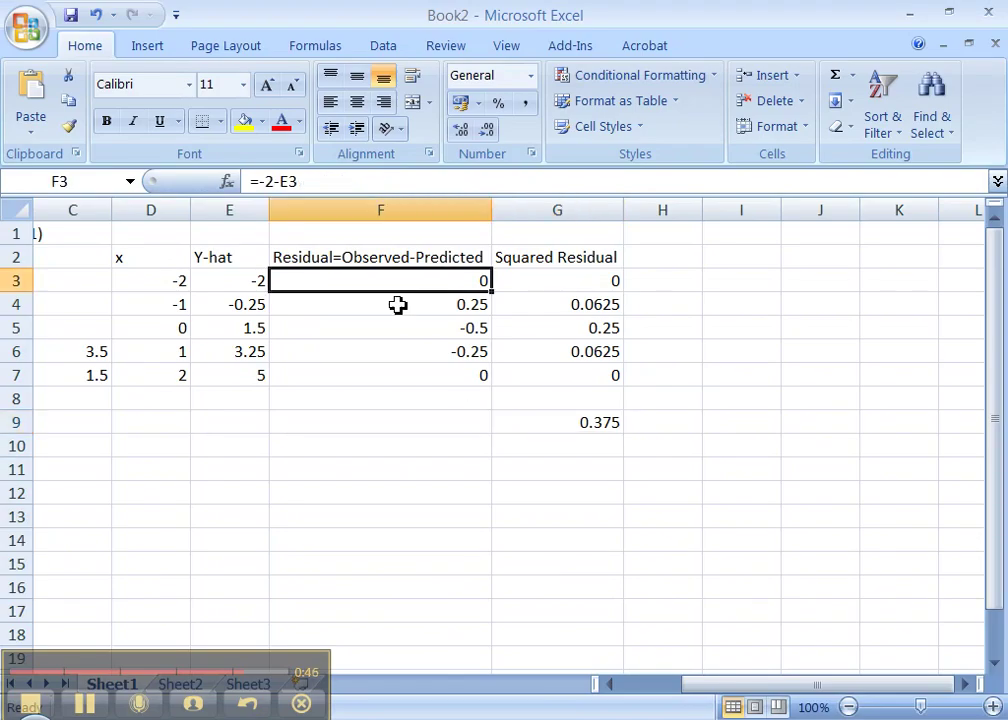
click(398, 308)
click(399, 330)
click(403, 353)
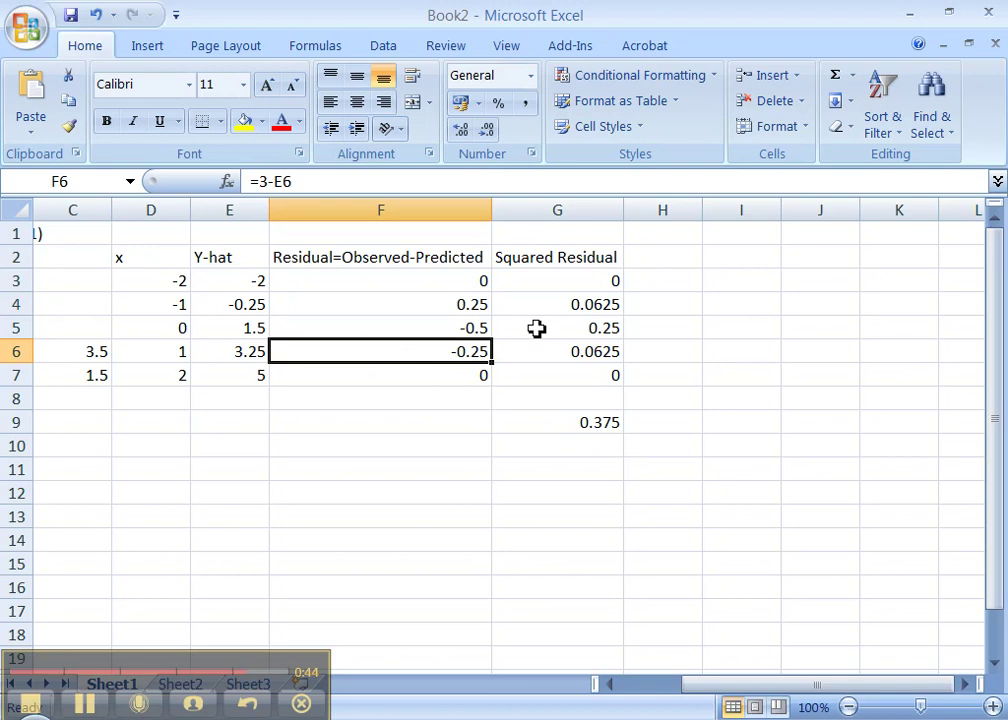
click(554, 288)
click(555, 313)
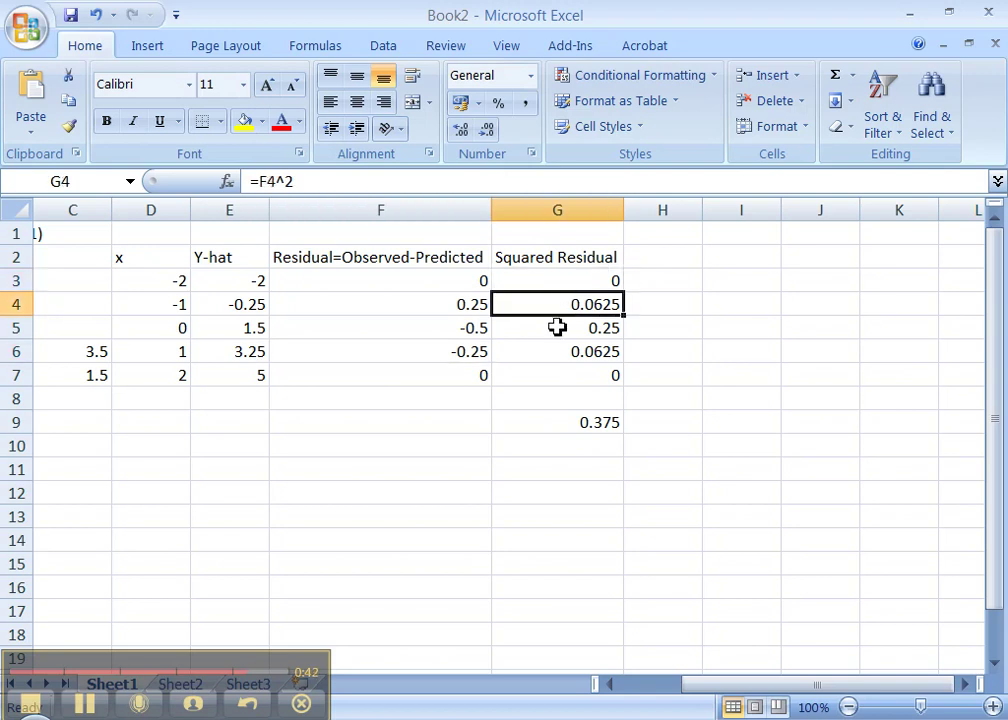
click(556, 328)
click(573, 425)
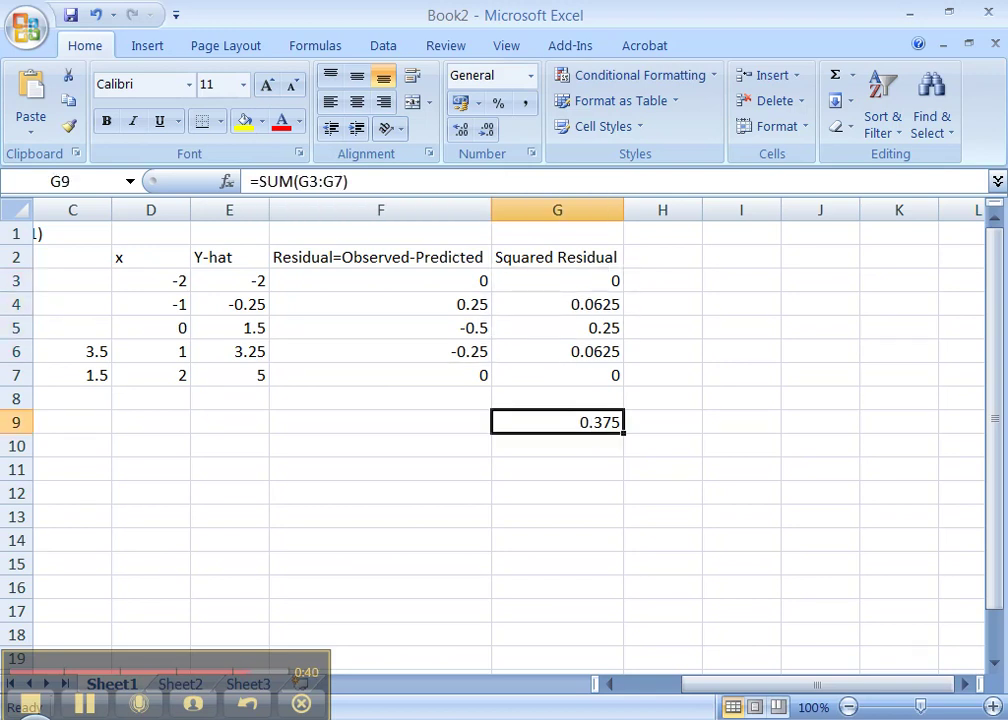
Step: Submit 0.375 as part (f)'s answer in MyMathLab and return to Excel
key(alt+Tab)
click(474, 583)
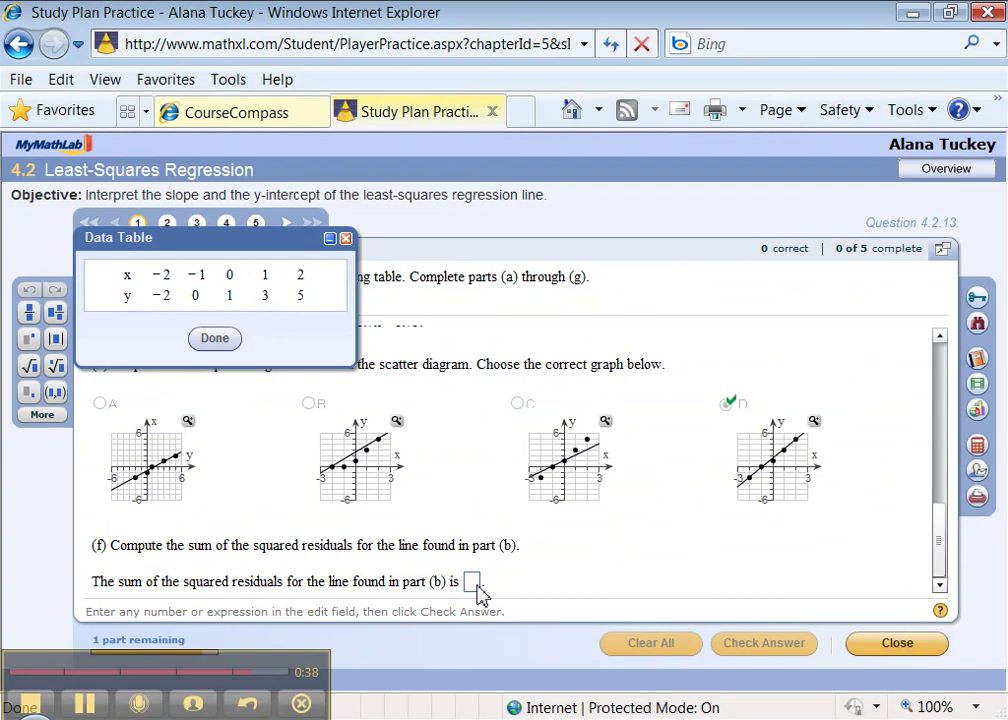
text(0.375)
key(Return)
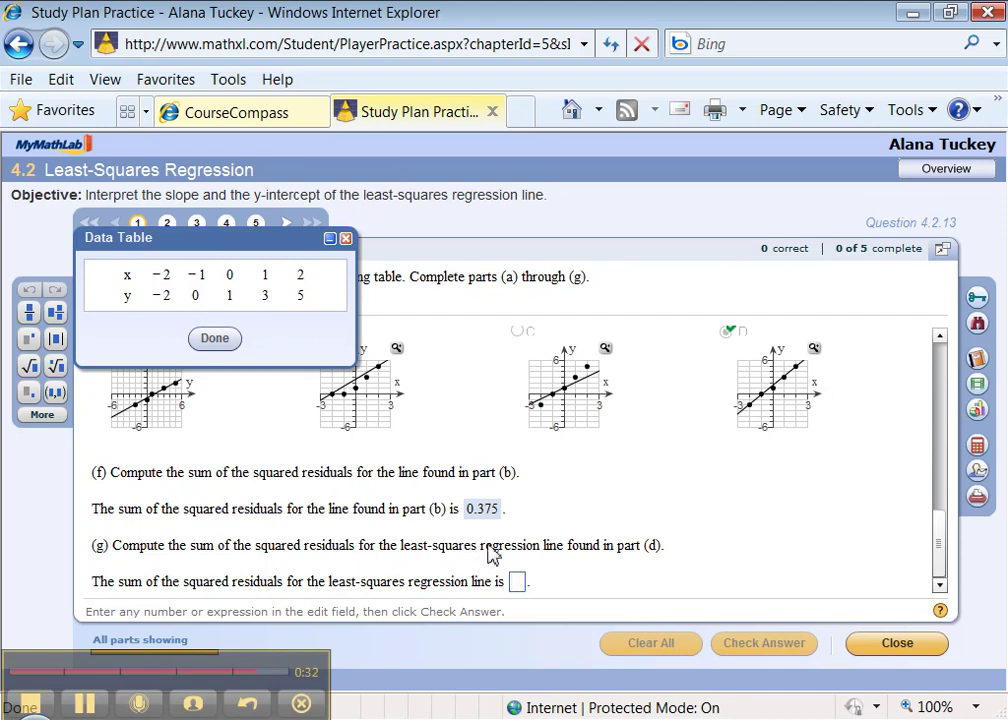
key(alt+Tab)
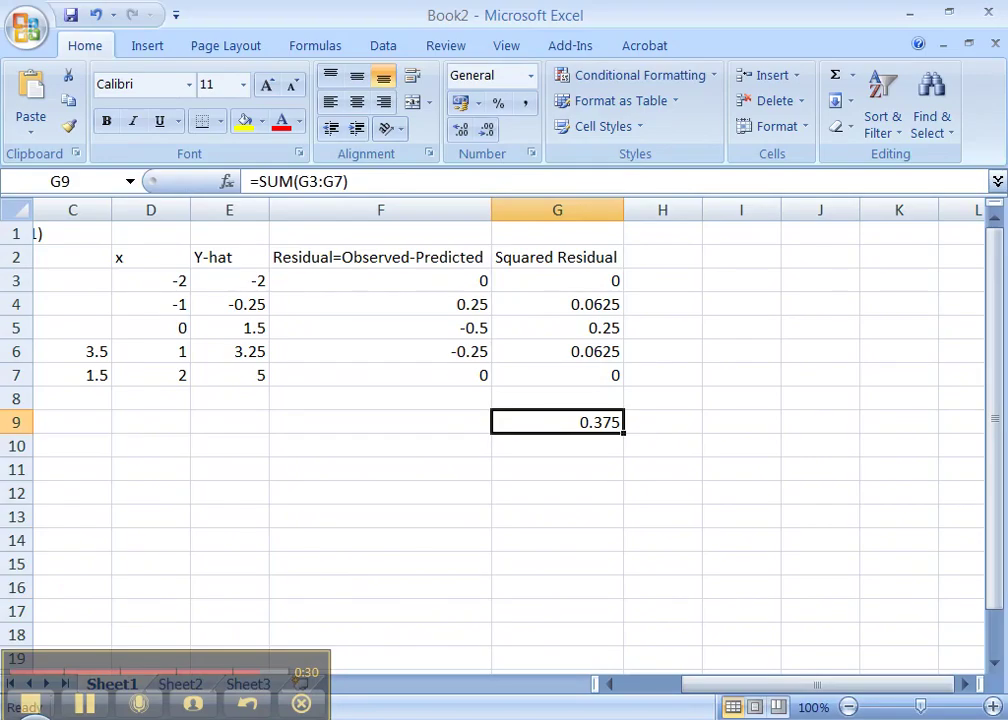
Step: On Sheet2, fill the Residual SS value 0.3 yellow, then switch to MyMathLab
drag(171, 680, 483, 666)
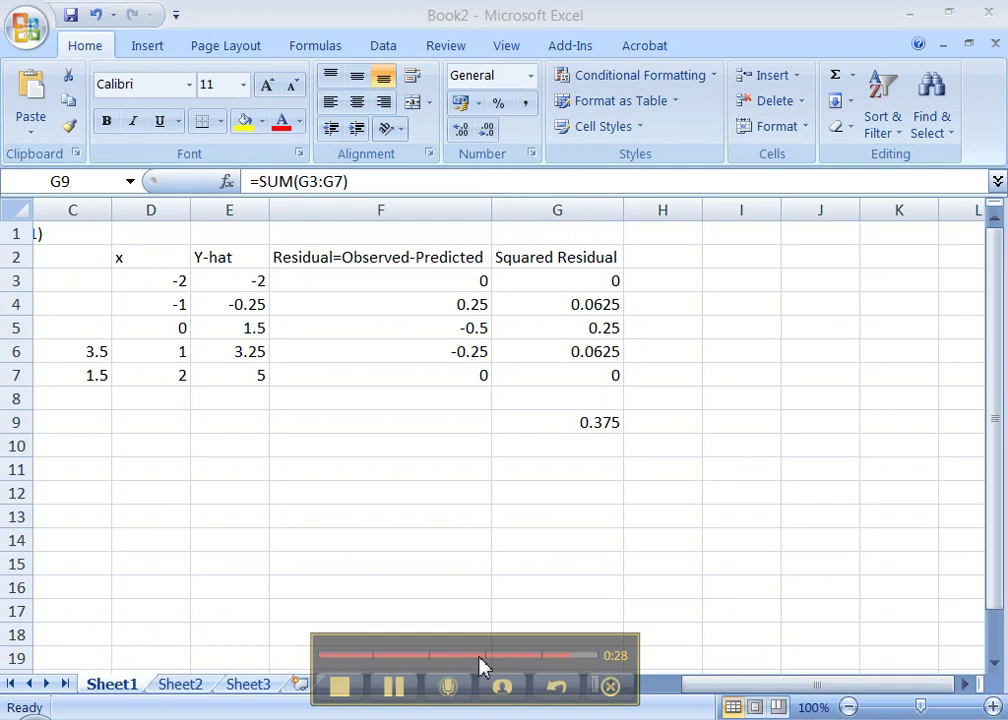
click(189, 686)
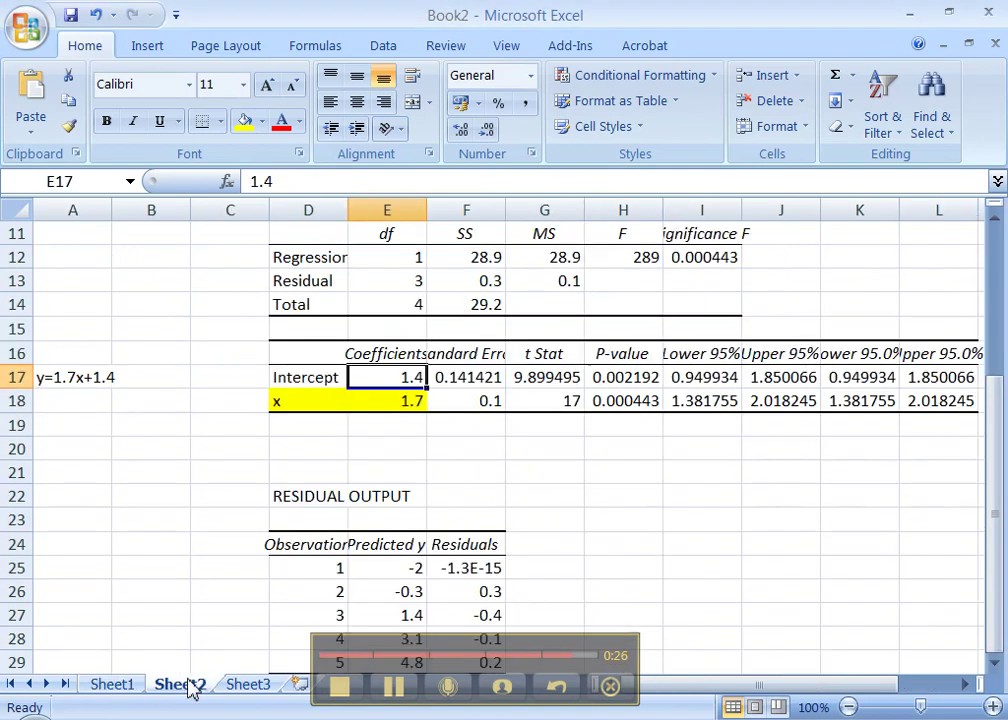
click(560, 473)
scroll(583, 479, up, 3)
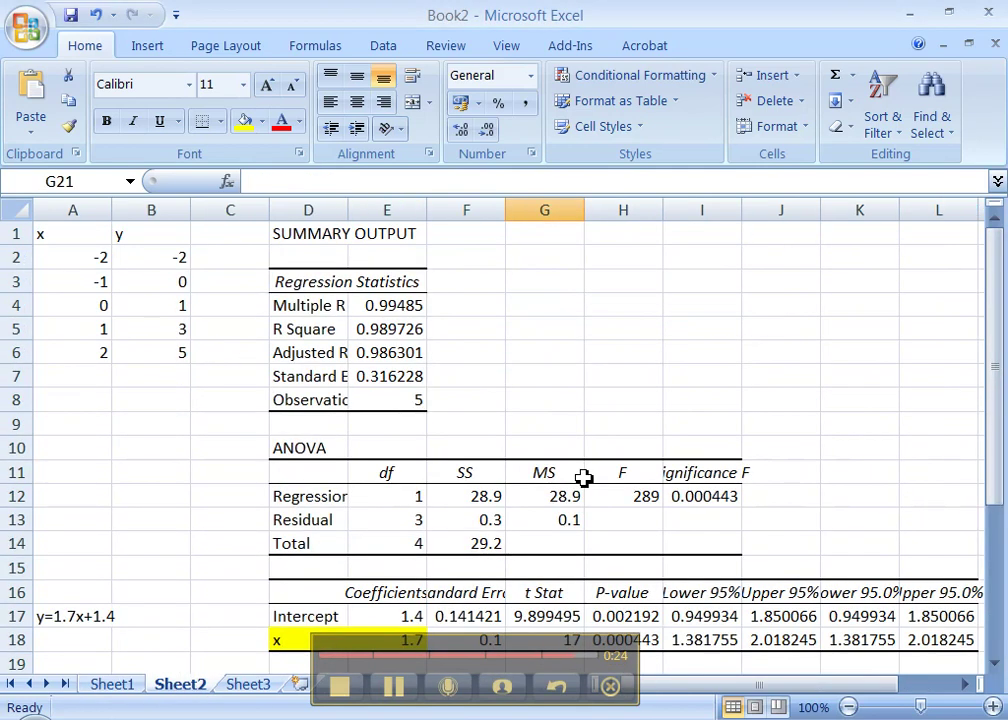
click(470, 516)
click(466, 472)
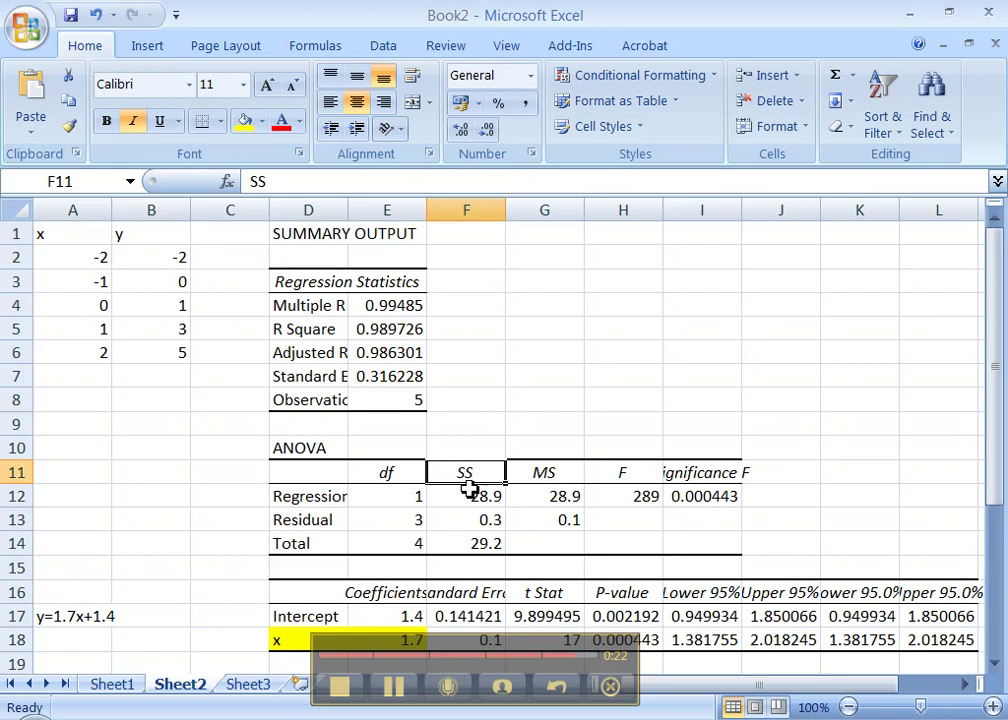
click(466, 515)
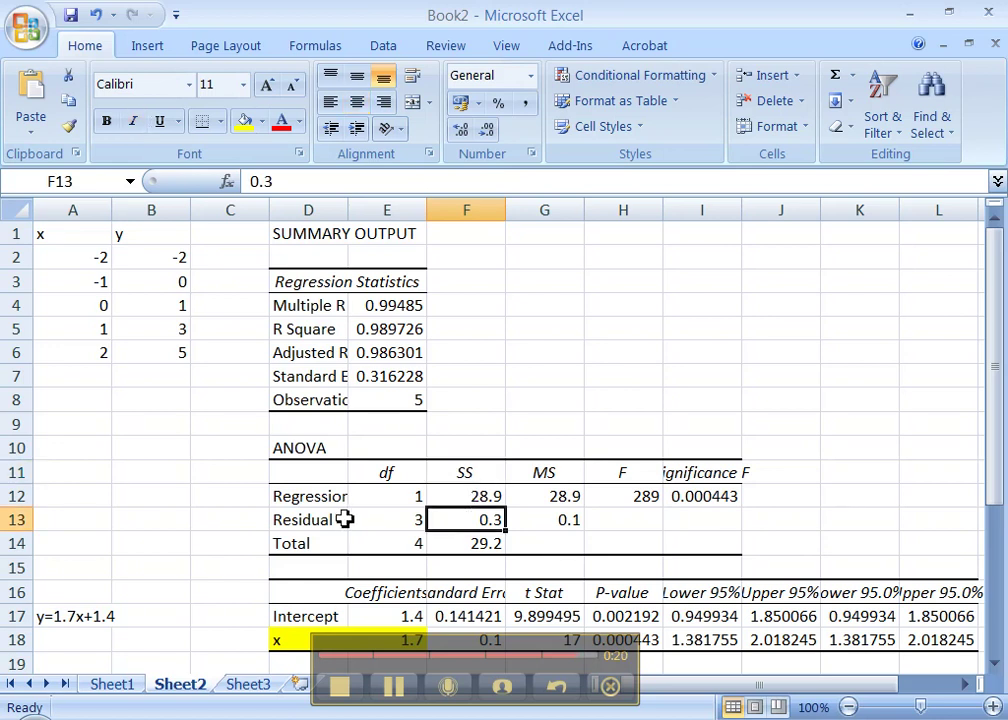
click(244, 121)
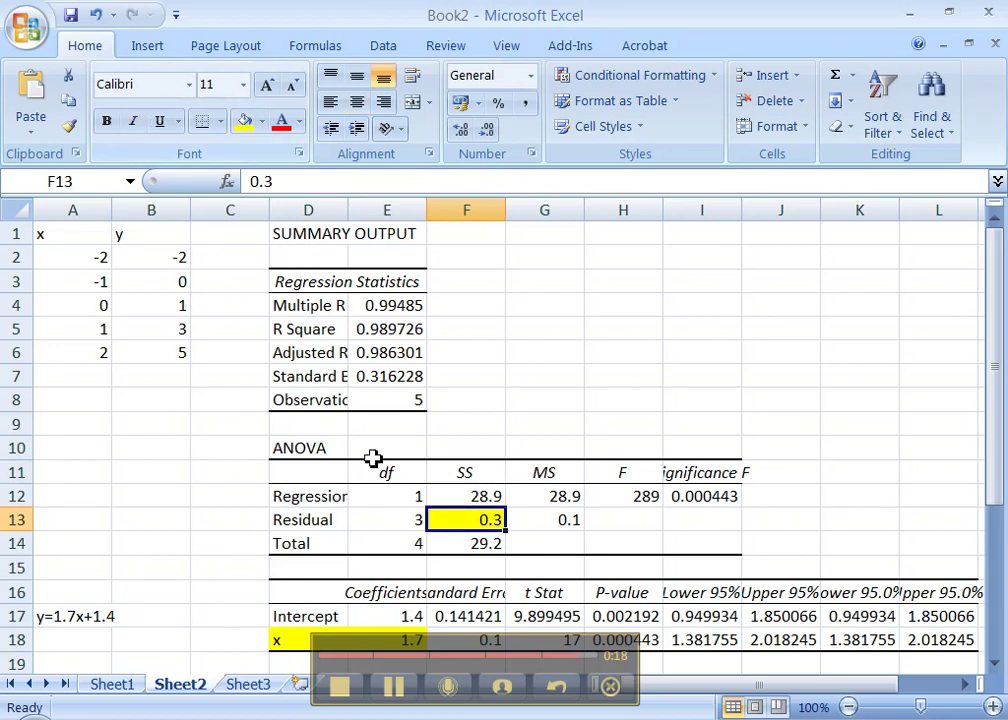
key(alt+Tab)
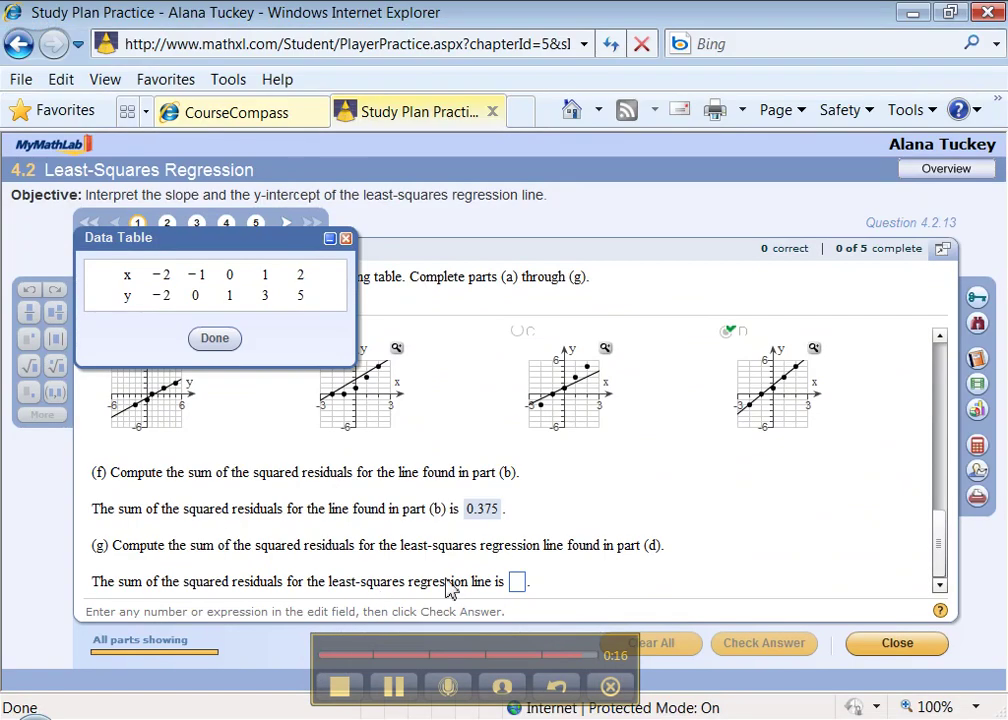
Step: Submit 0.3 as part (g)'s sum of squared residuals and dismiss the Nice Work feedback
click(517, 582)
text(0.3)
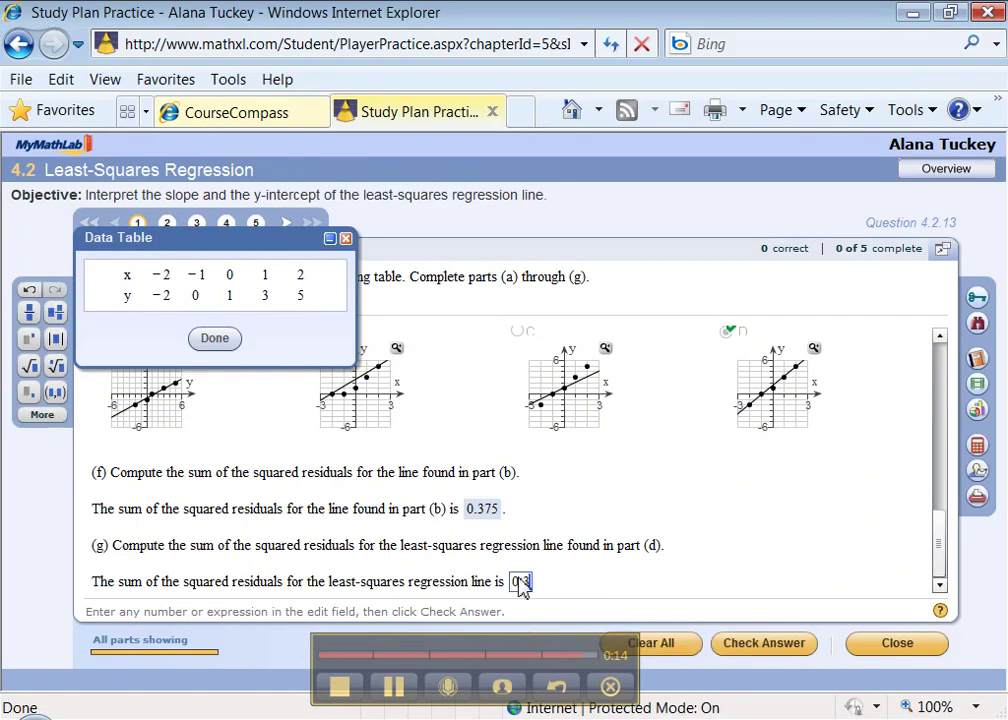
key(Return)
click(515, 461)
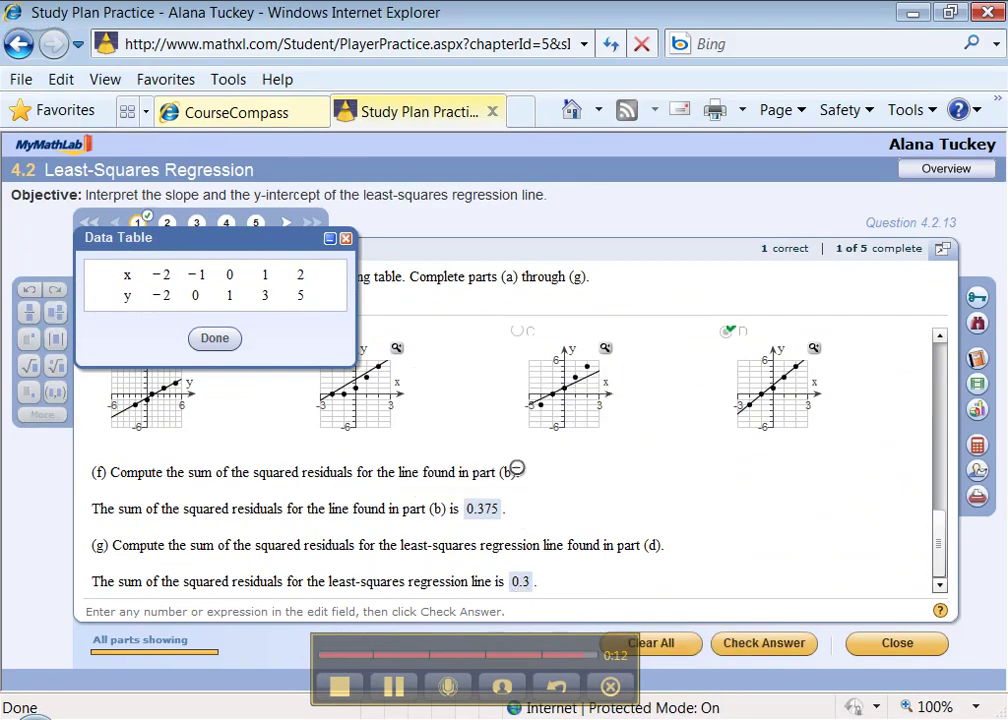